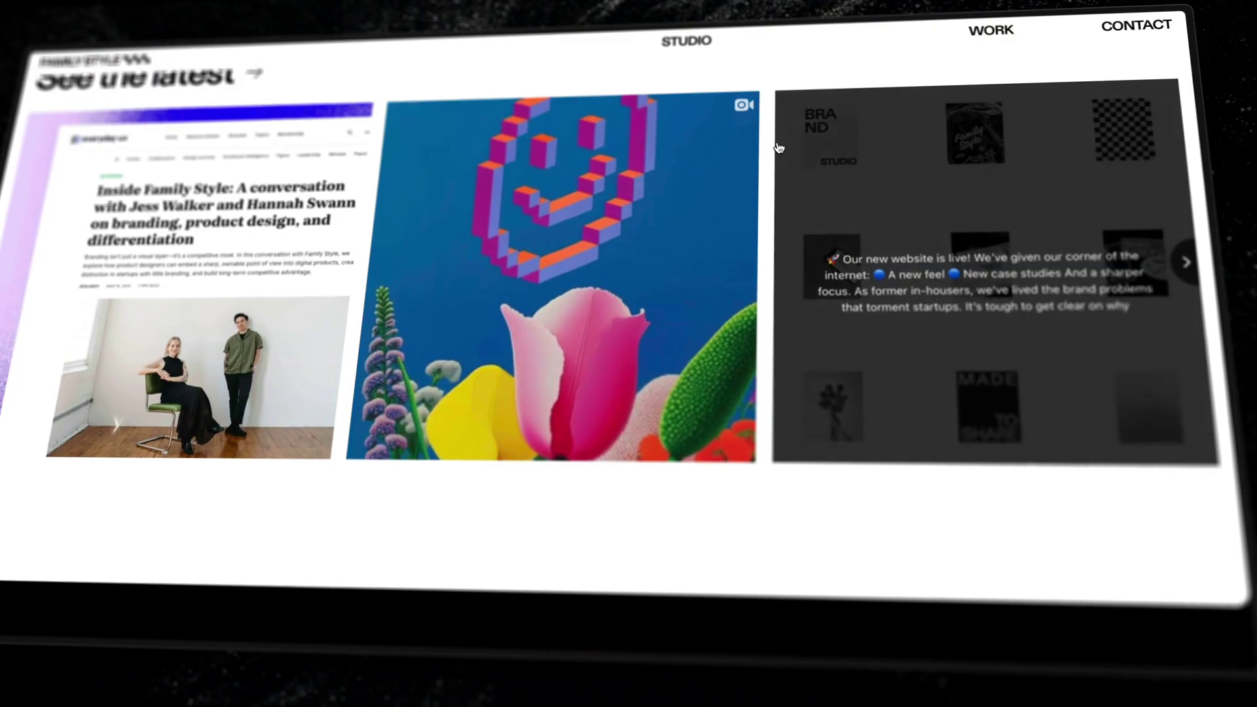
Step: Scroll down through the Blog preview to browse its content
{"action": "scroll", "coordinate": [778, 148], "scroll_direction": "down", "scroll_amount": 10}
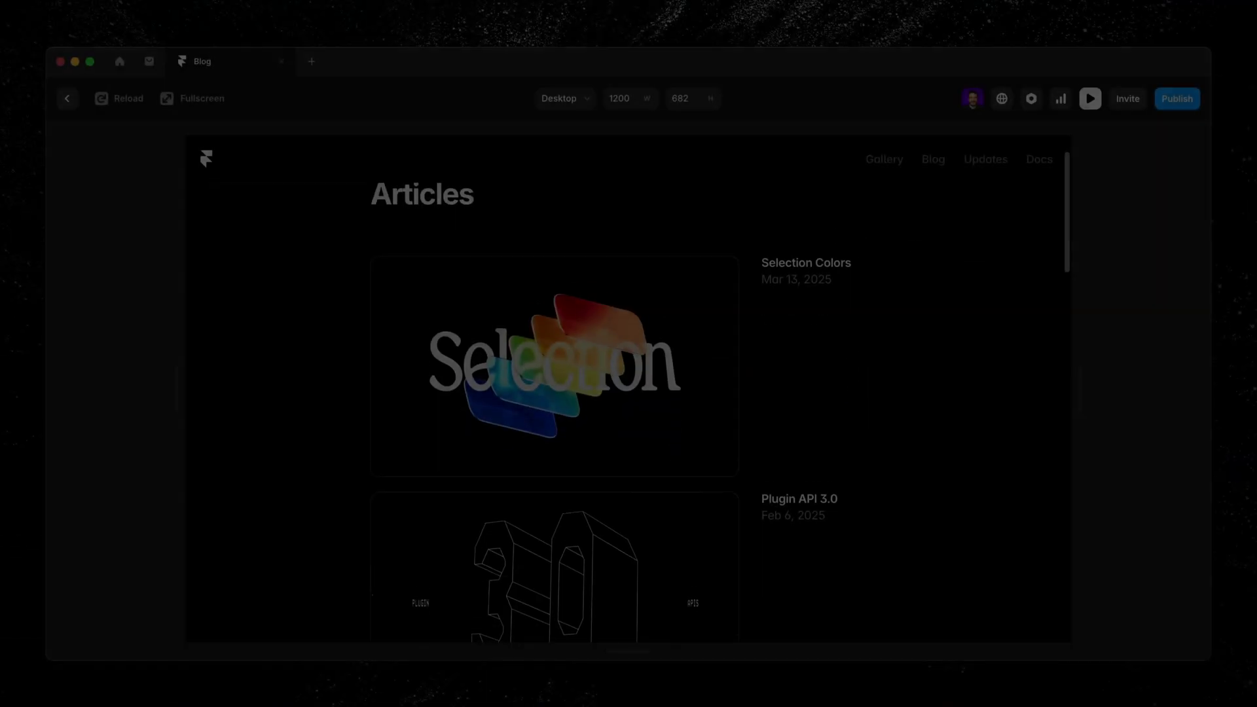
{"action": "scroll", "coordinate": [554, 393], "scroll_direction": "down", "scroll_amount": 5}
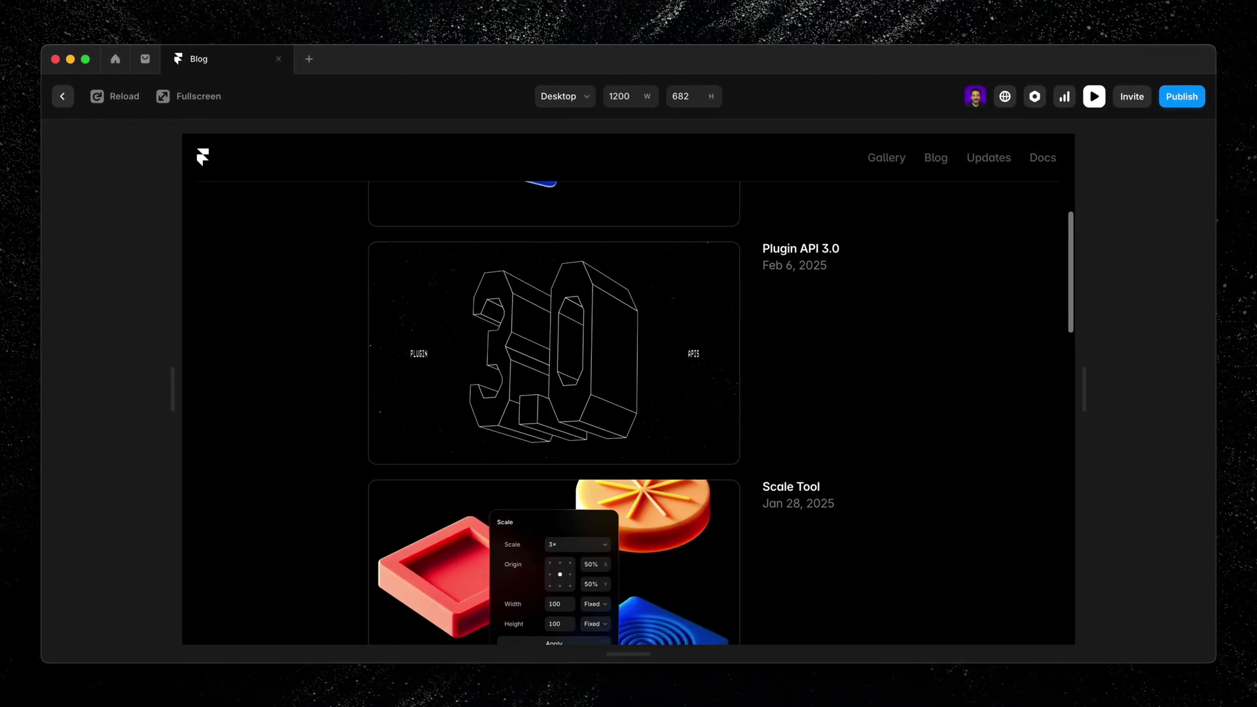
{"action": "scroll", "coordinate": [554, 393], "scroll_direction": "down", "scroll_amount": 4}
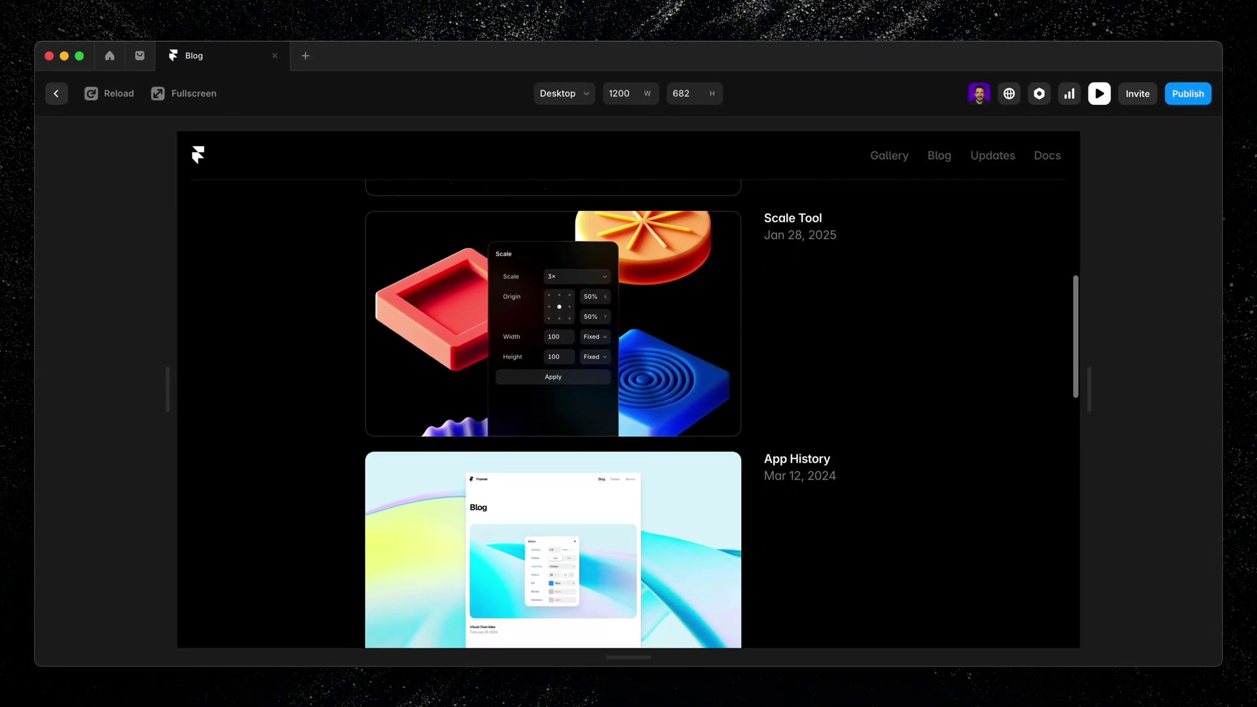
{"action": "scroll", "coordinate": [553, 392], "scroll_direction": "down", "scroll_amount": 5}
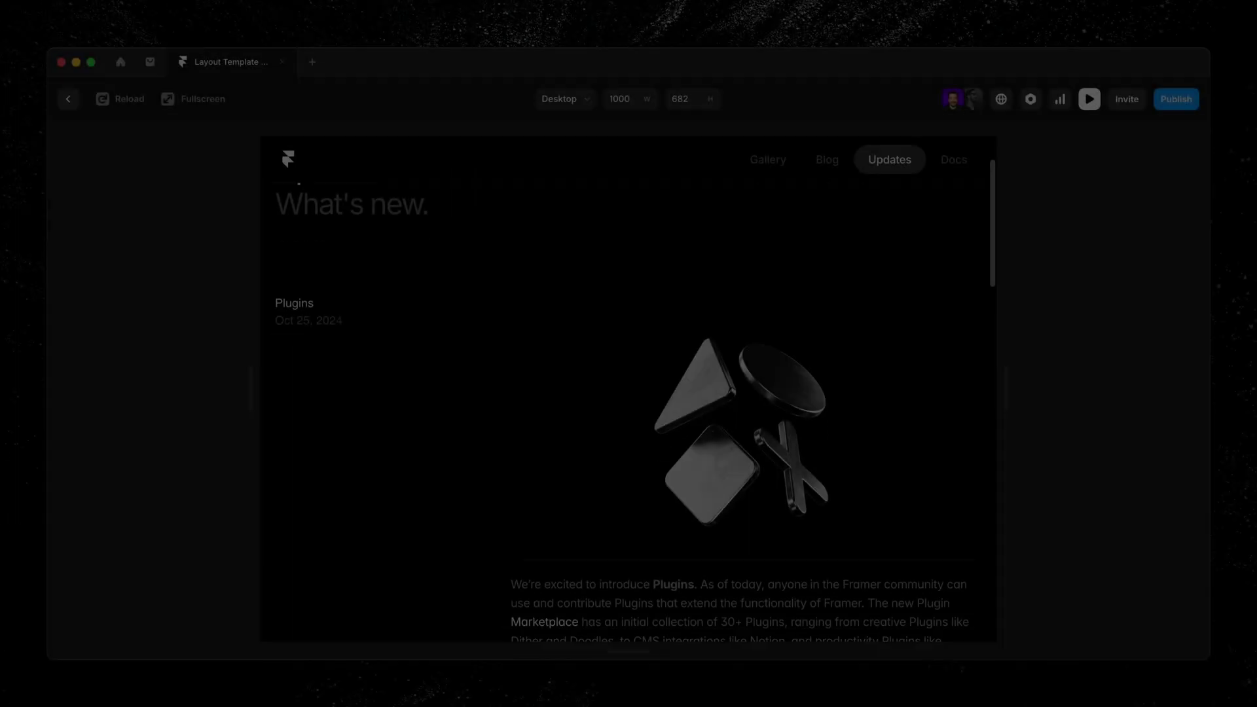
Step: Scroll down through the Updates page preview
{"action": "scroll", "coordinate": [286, 161], "scroll_direction": "down", "scroll_amount": 5}
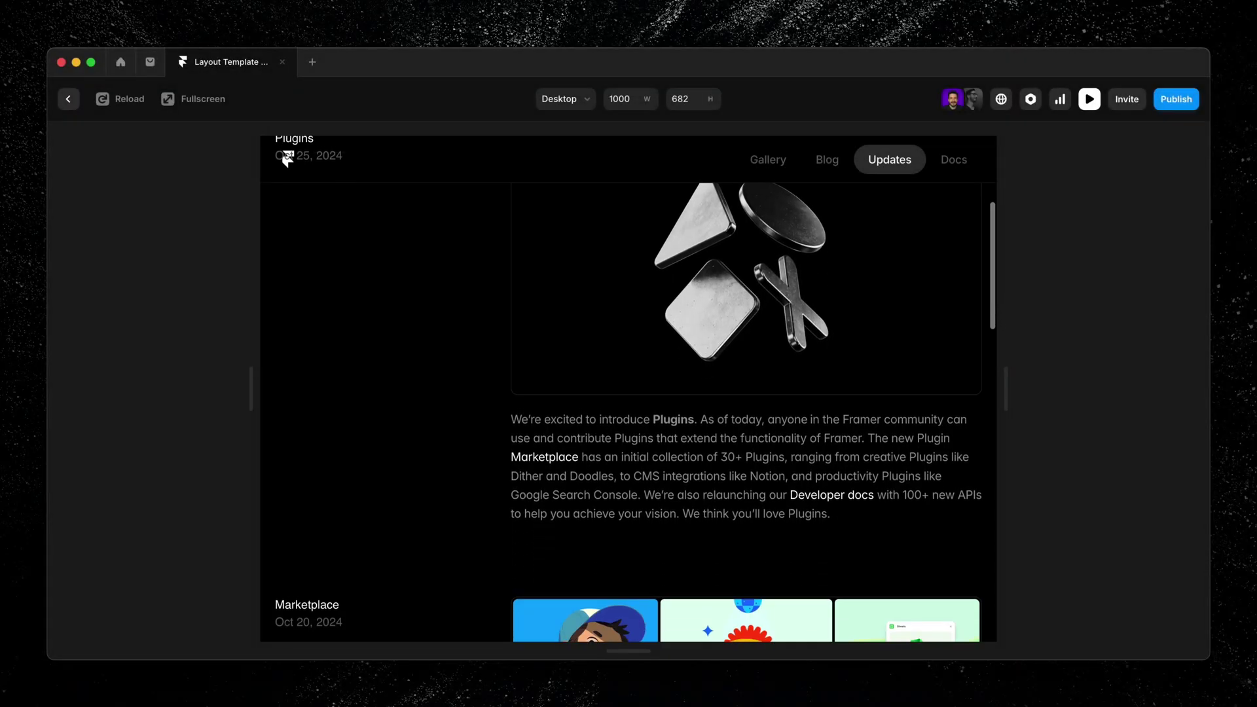
{"action": "scroll", "coordinate": [286, 160], "scroll_direction": "down", "scroll_amount": 5}
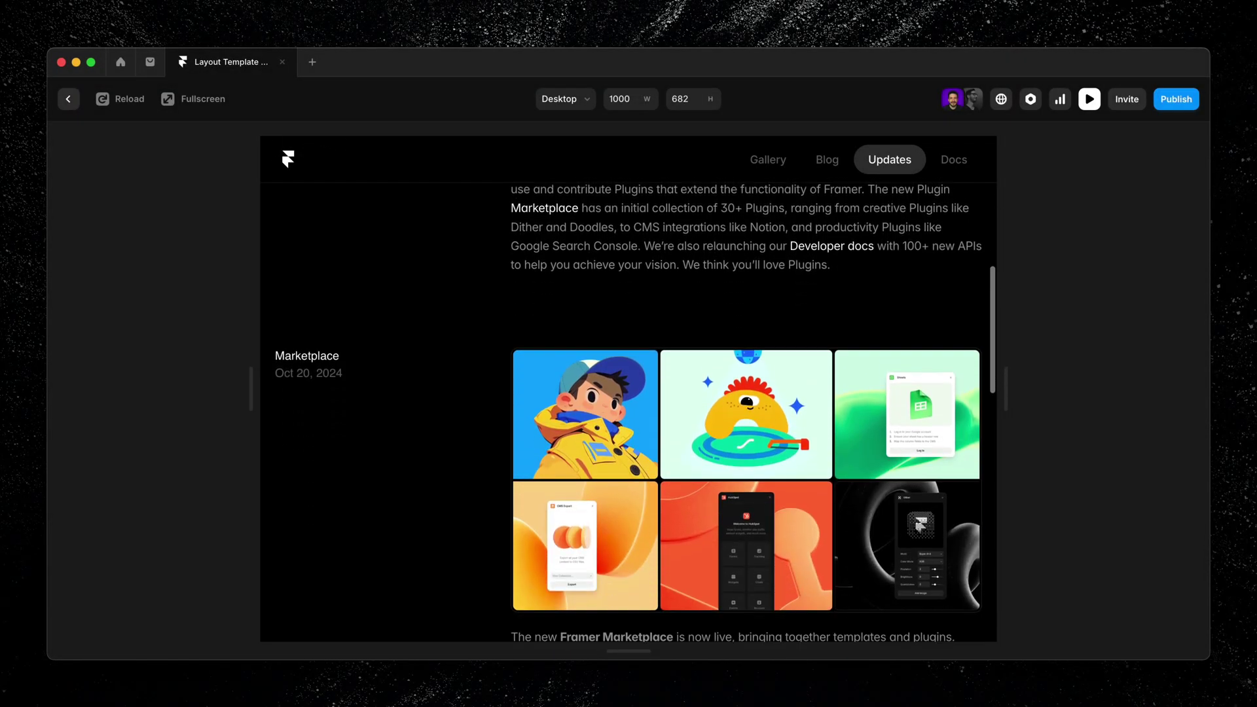
{"action": "scroll", "coordinate": [629, 389], "scroll_direction": "down", "scroll_amount": 5}
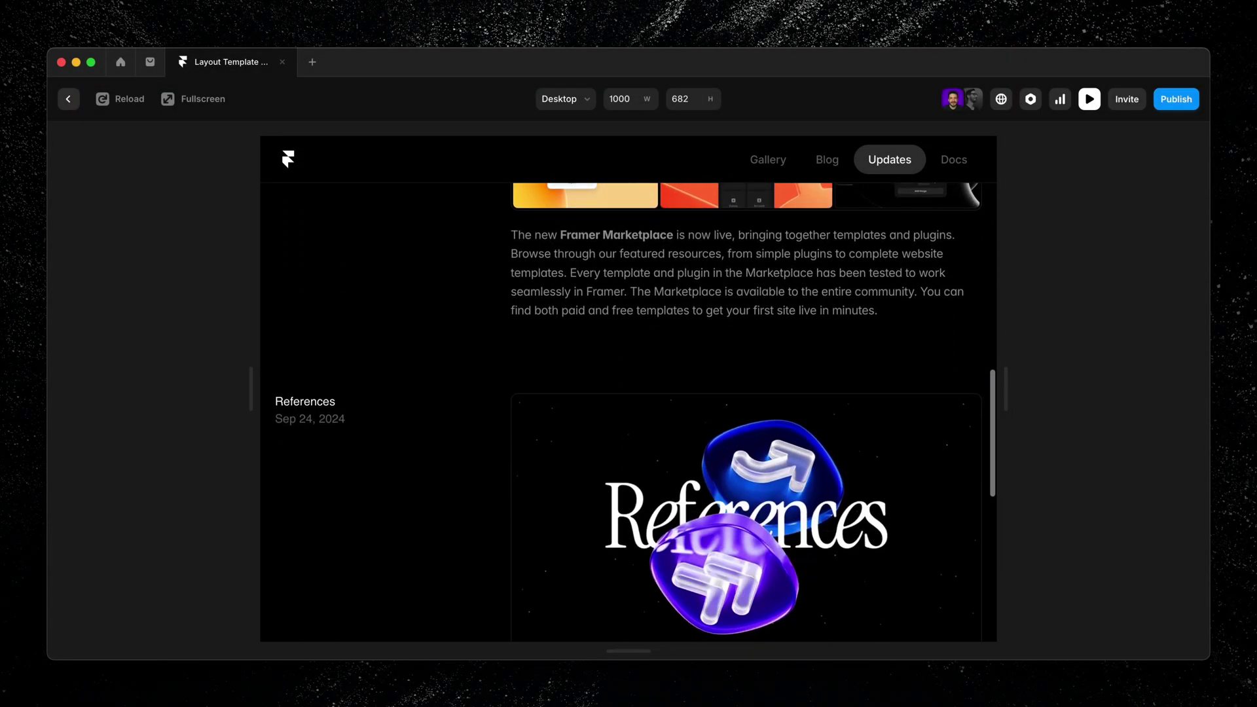
{"action": "scroll", "coordinate": [628, 389], "scroll_direction": "down", "scroll_amount": 5}
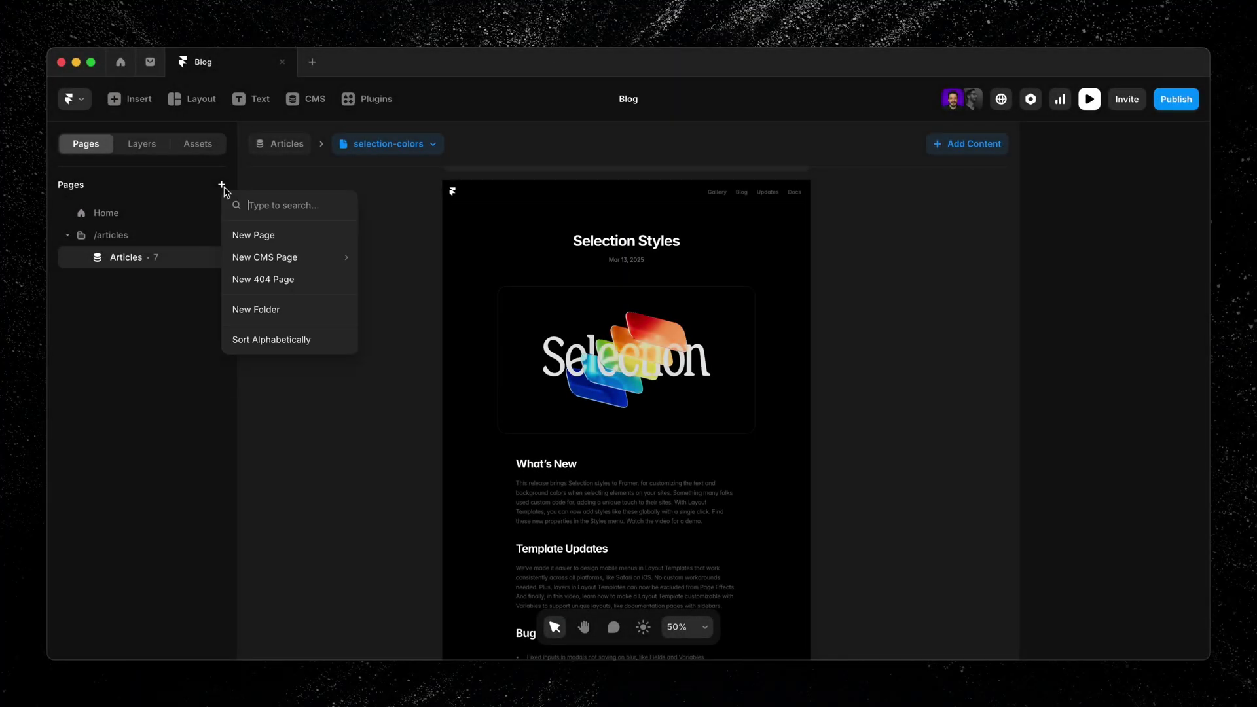
Step: Add an Index CMS page for the Articles collection via New CMS Page > Articles
{"action": "mouse_move", "coordinate": [263, 258]}
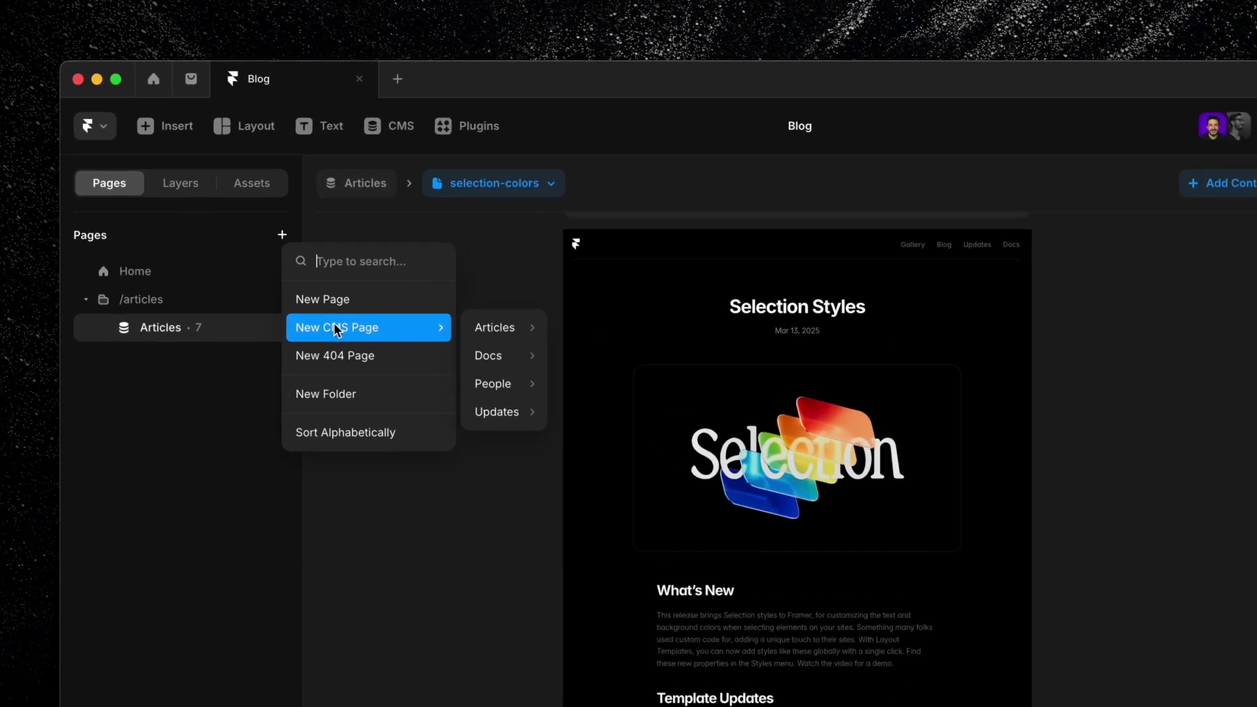
{"action": "mouse_move", "coordinate": [419, 263]}
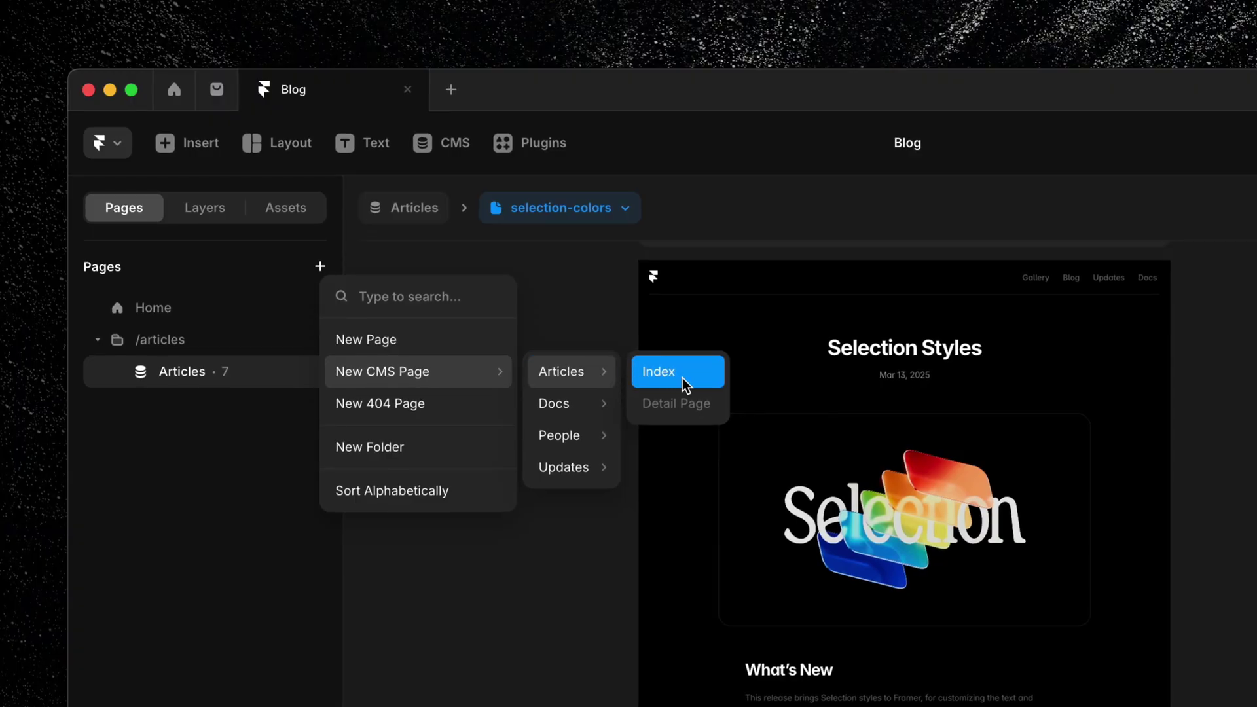
{"action": "left_click", "coordinate": [685, 378]}
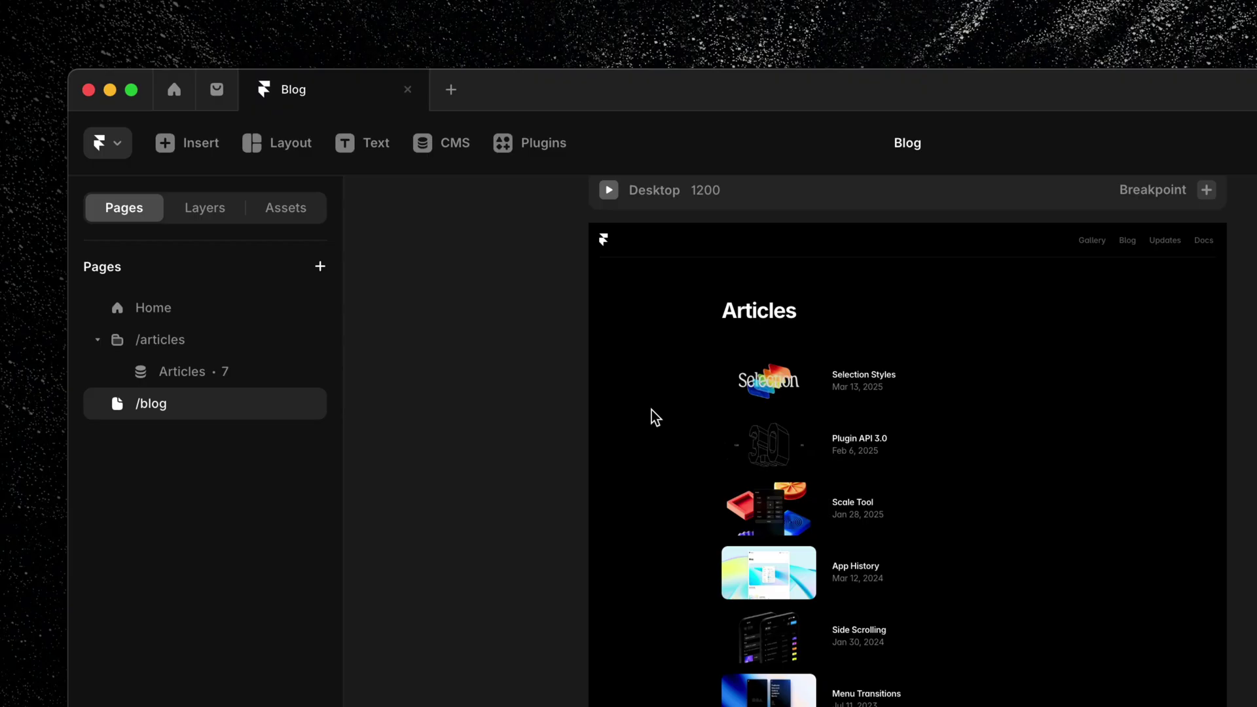
Step: Select the article thumbnail Image under Articles > Article and resize it to 500 × 300
{"action": "left_click", "coordinate": [226, 223]}
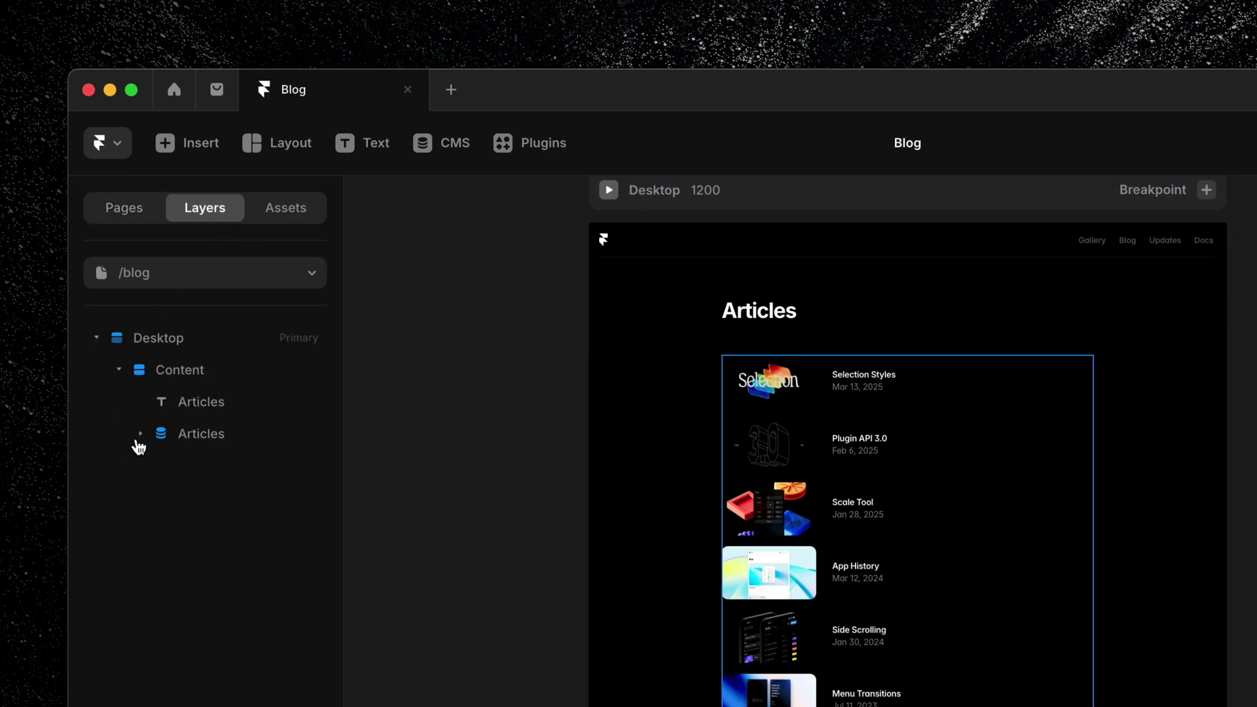
{"action": "left_click", "coordinate": [140, 437]}
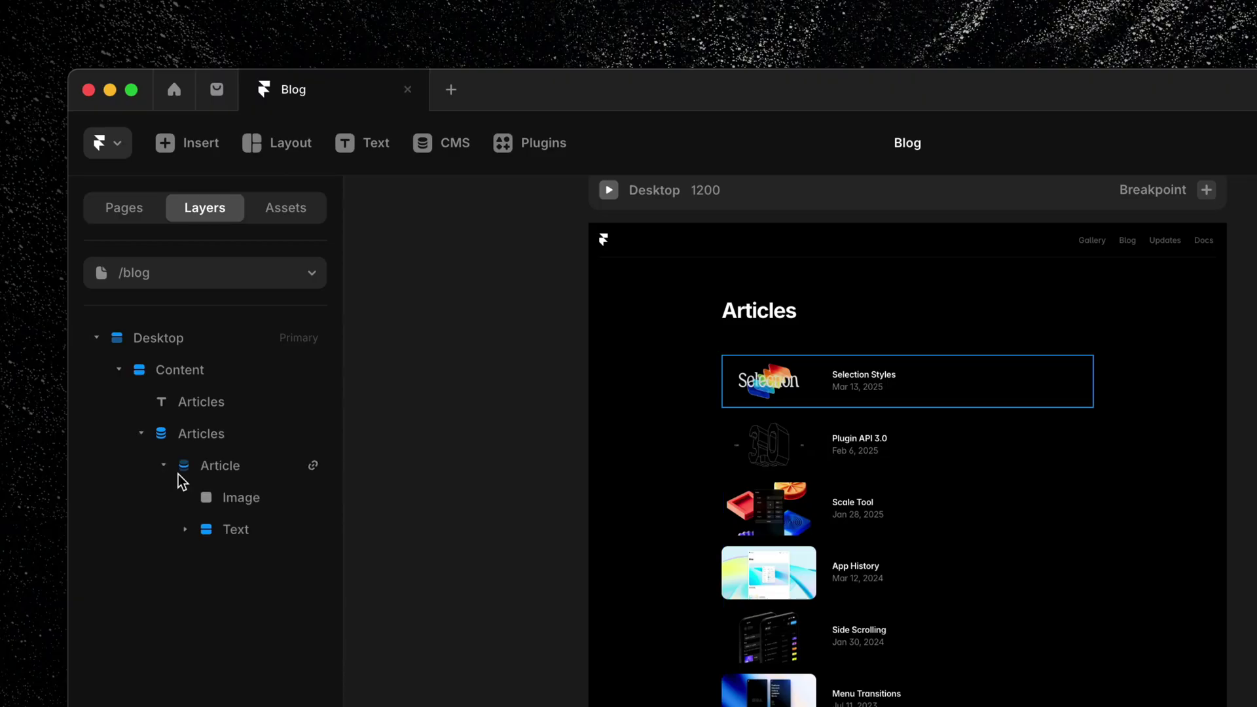
{"action": "left_click", "coordinate": [231, 497]}
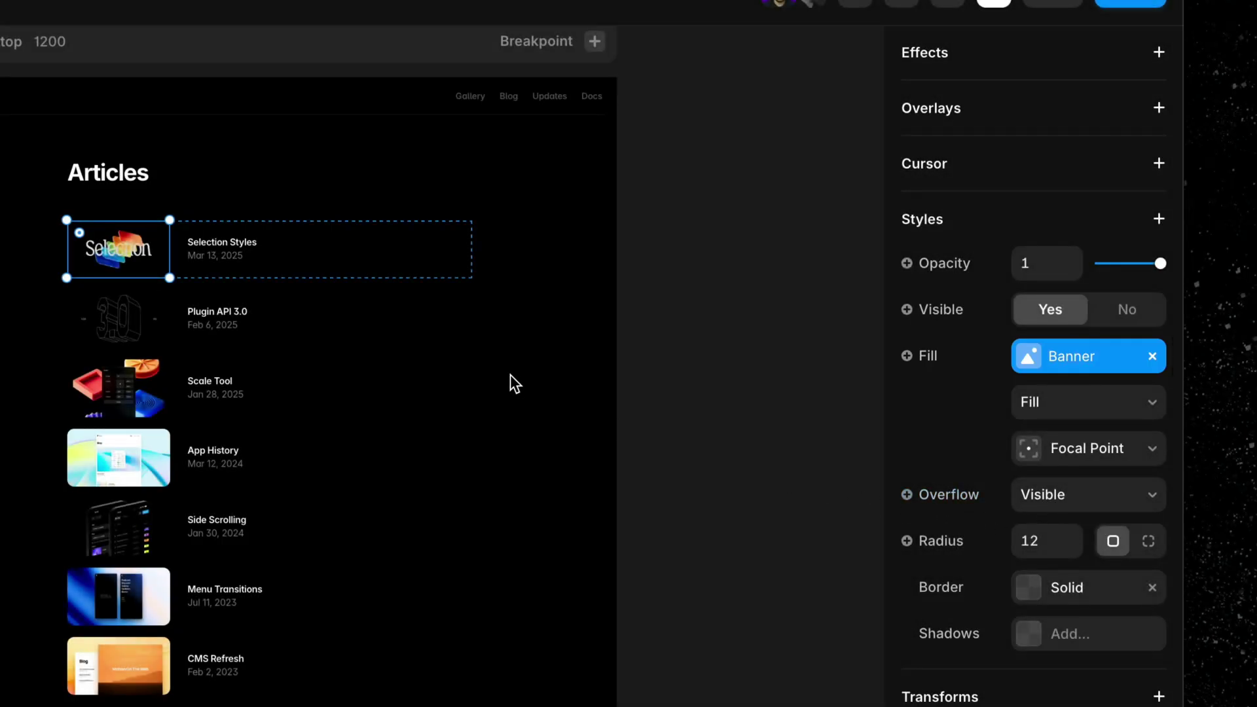
{"action": "left_click", "coordinate": [235, 252]}
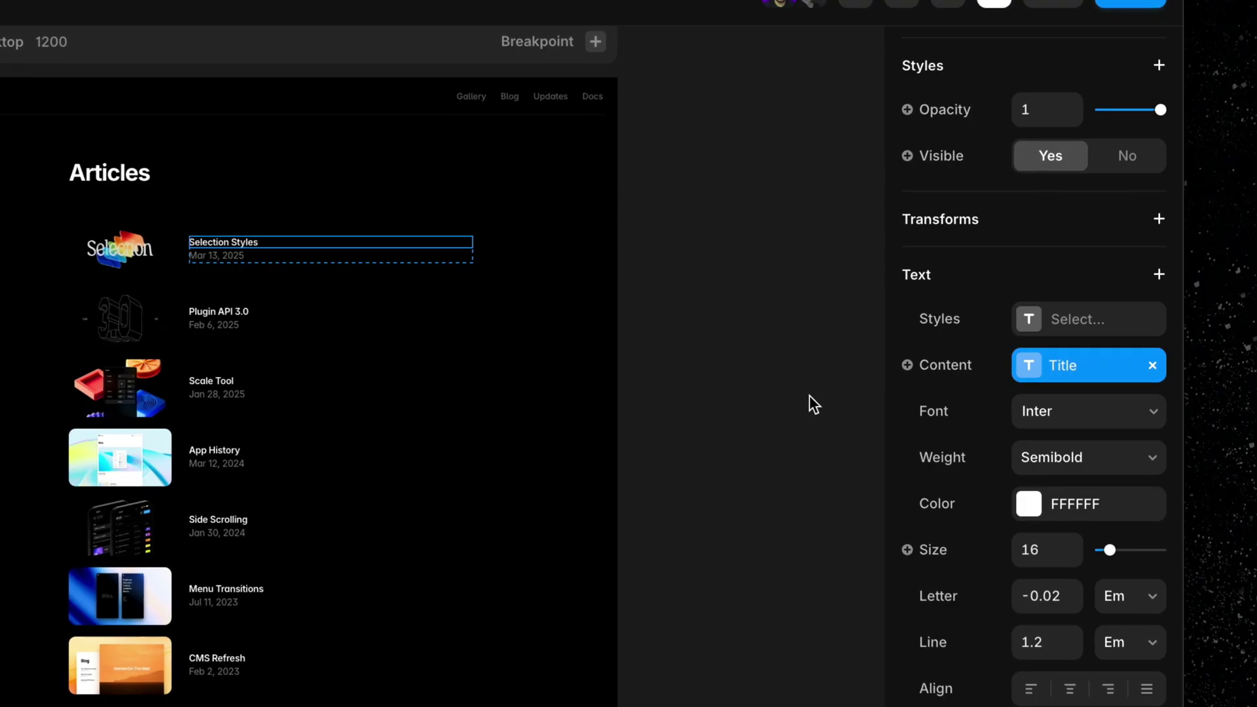
{"action": "left_click", "coordinate": [134, 249]}
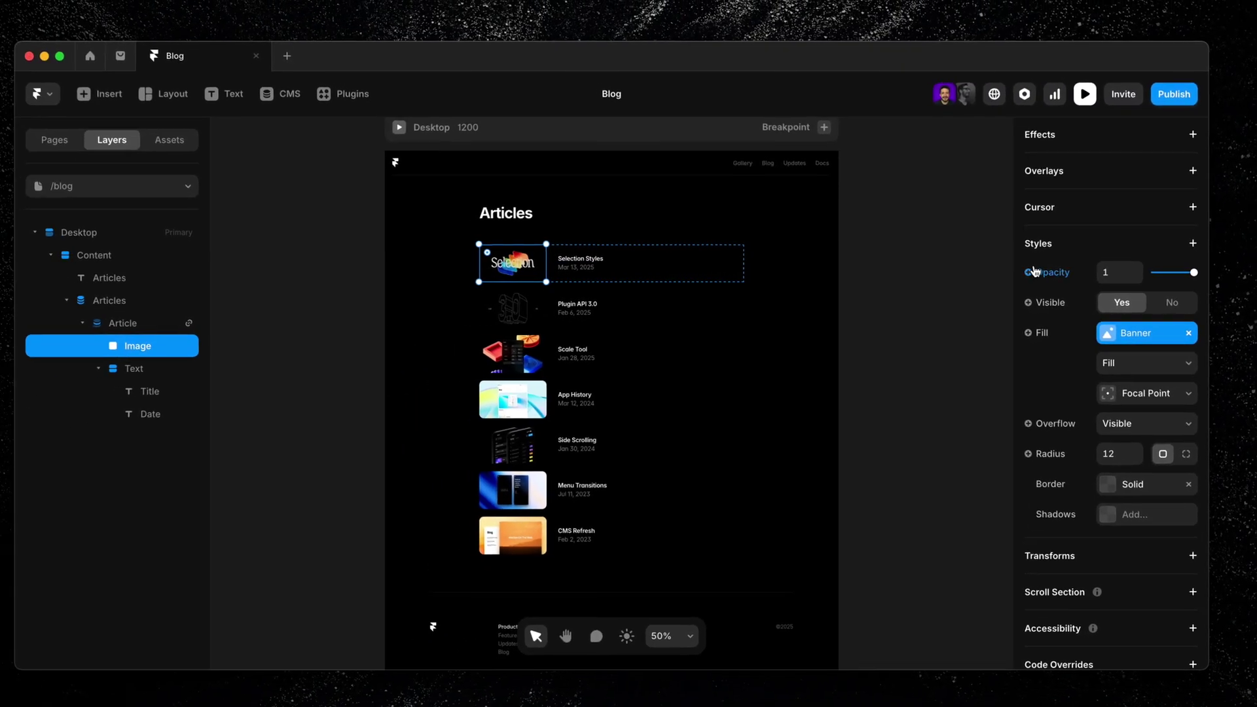
{"action": "scroll", "coordinate": [1034, 270], "scroll_direction": "up", "scroll_amount": 5}
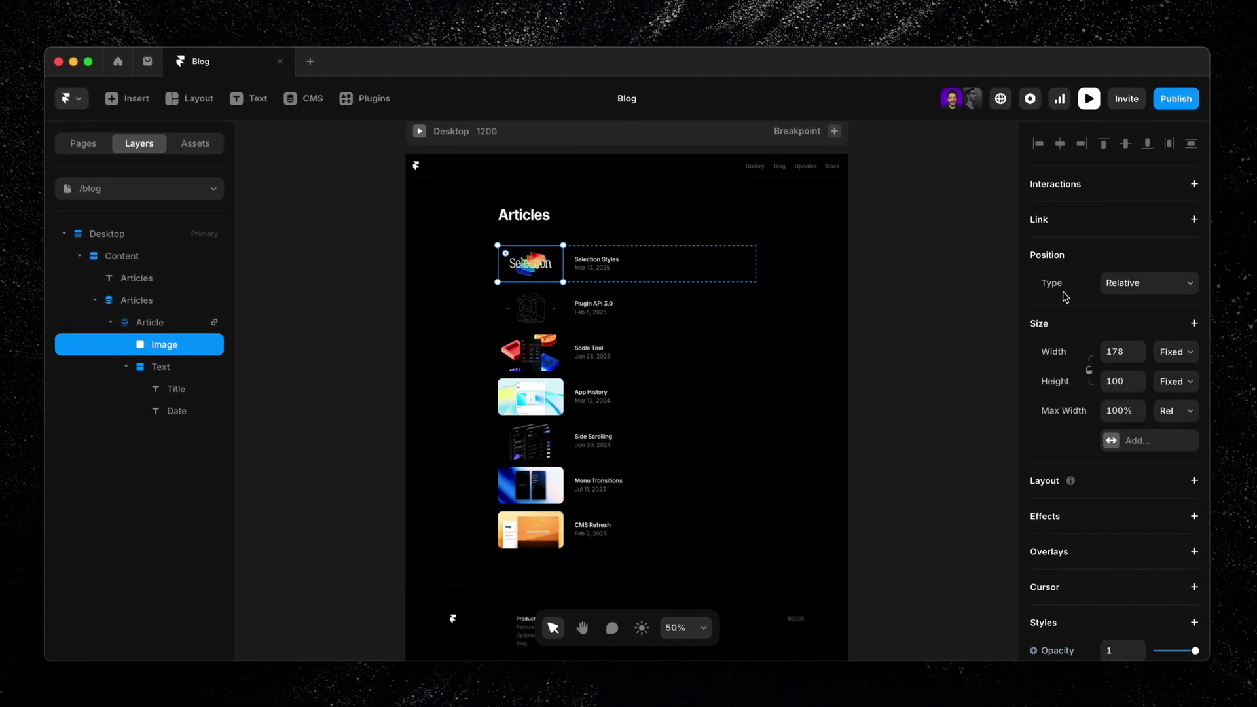
{"action": "left_click", "coordinate": [1117, 348]}
{"action": "type", "text": "500"}
{"action": "key", "text": "Tab"}
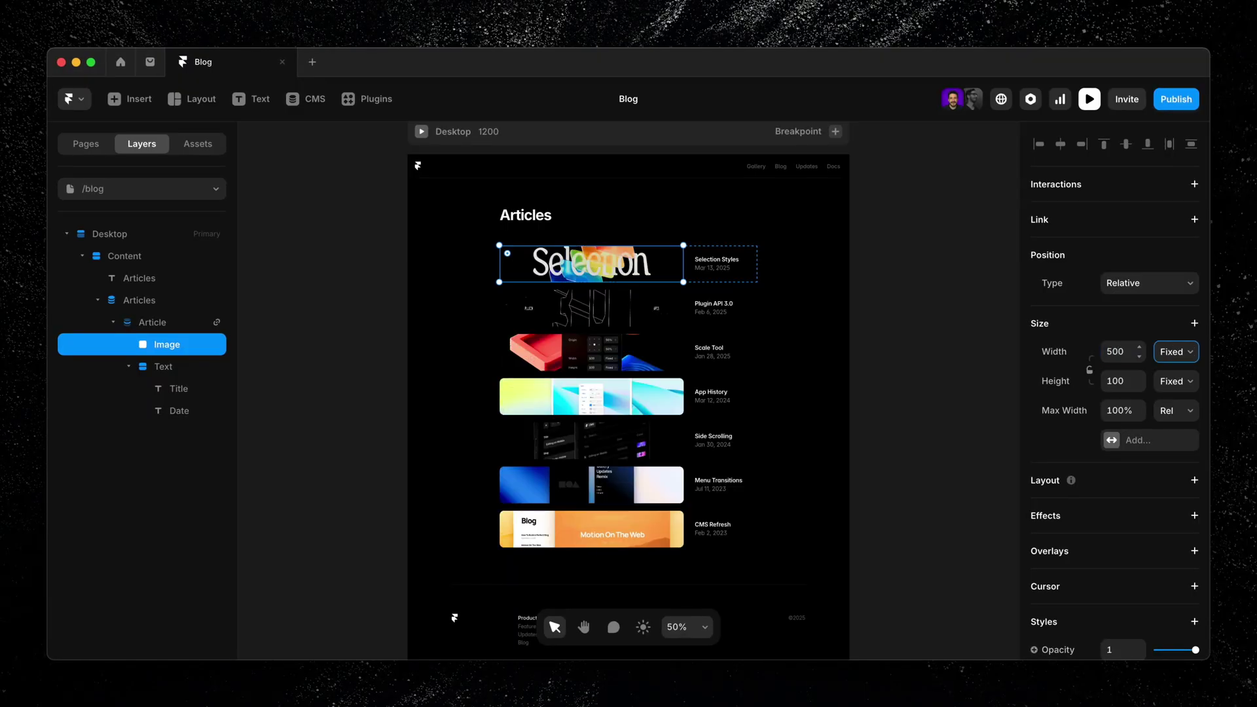
{"action": "key", "text": "Return"}
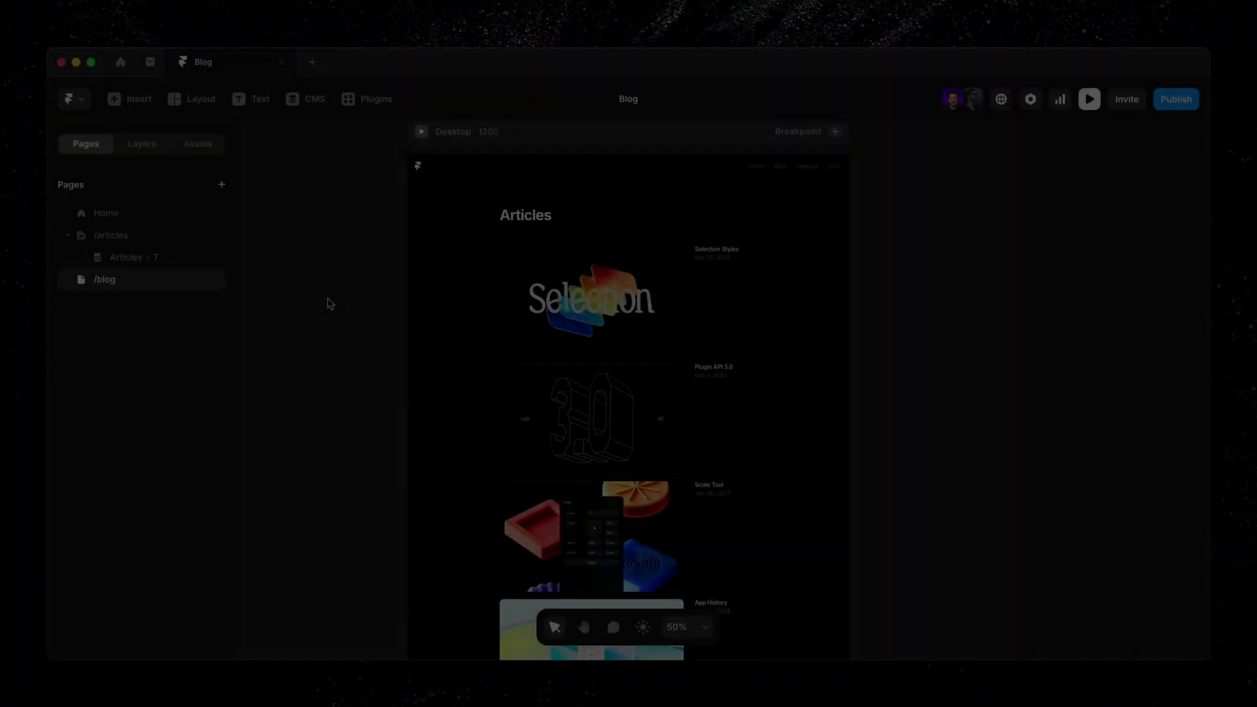
Step: On the Home page, drag the Articles collection from Insert > CMS into the hero area
{"action": "left_click", "coordinate": [166, 213]}
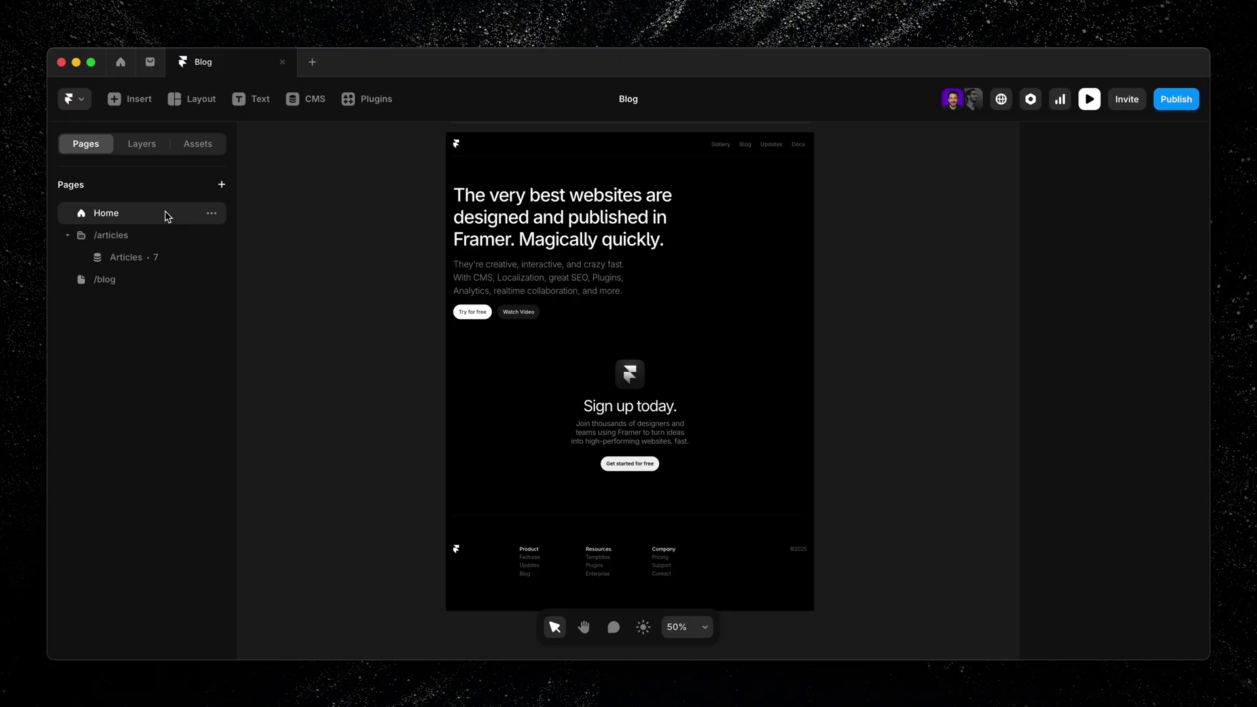
{"action": "left_click", "coordinate": [140, 100]}
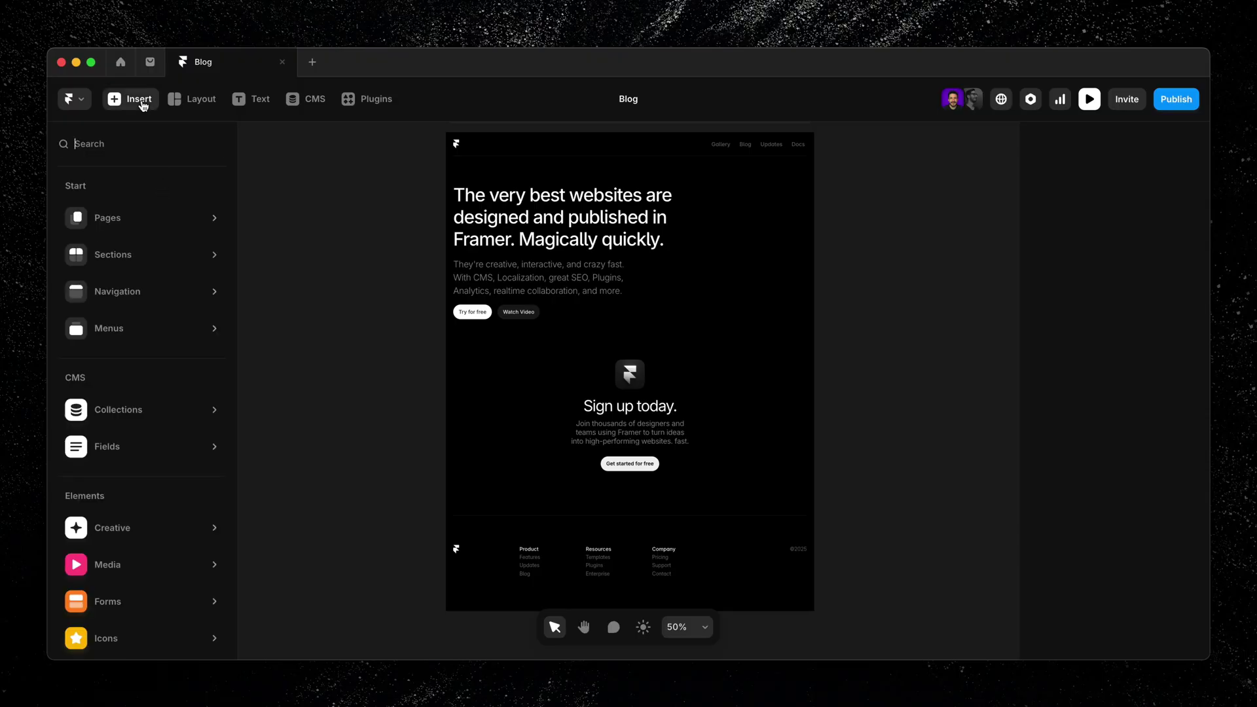
{"action": "mouse_move", "coordinate": [149, 415]}
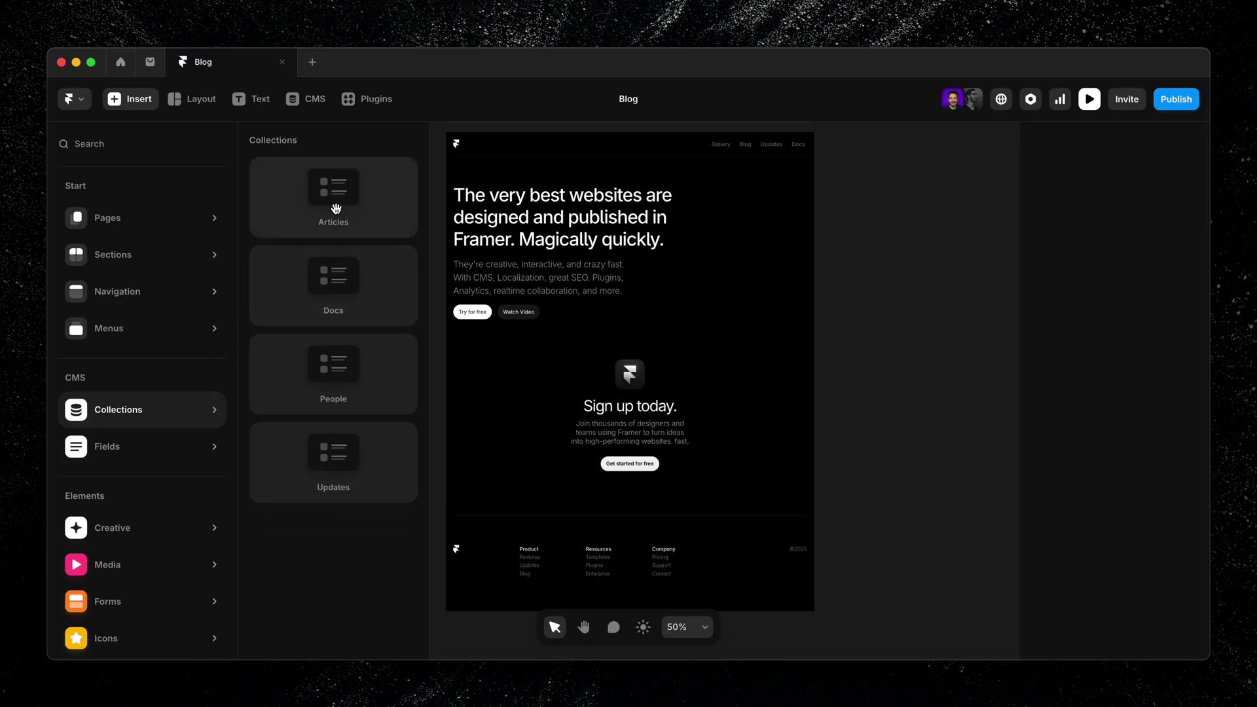
{"action": "left_click_drag", "start_coordinate": [336, 208], "coordinate": [586, 286]}
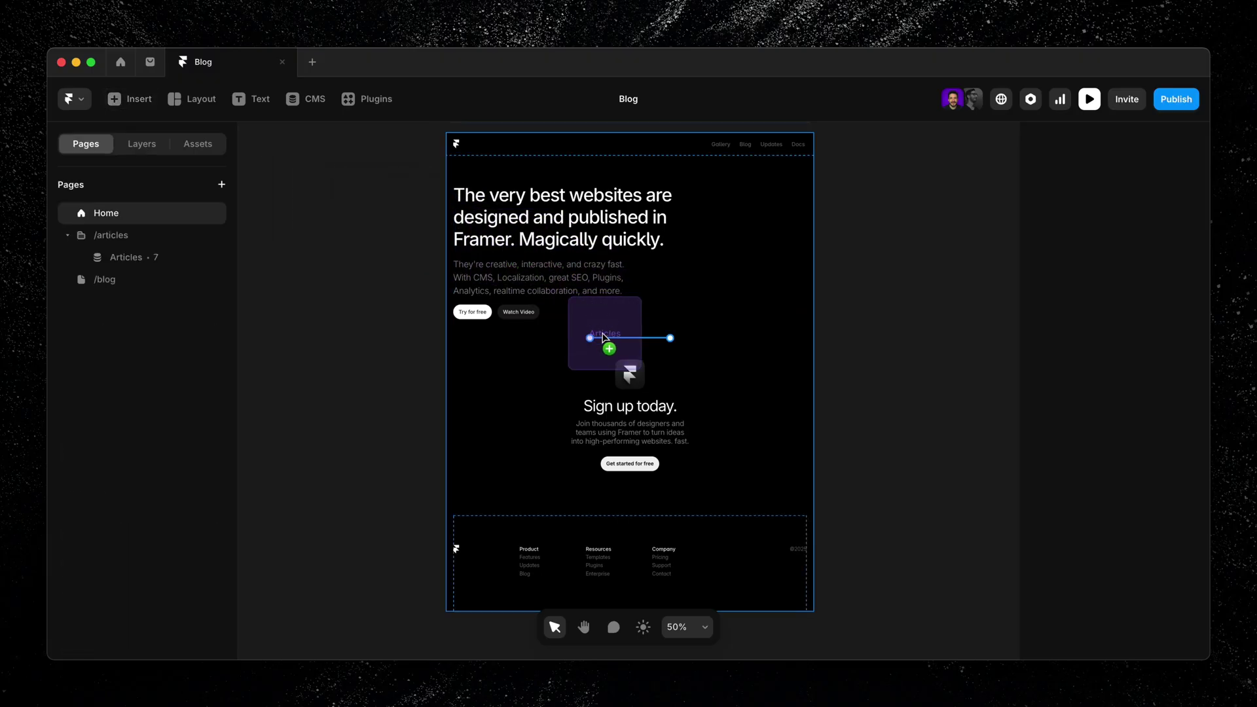
{"action": "left_click_drag", "start_coordinate": [603, 338], "coordinate": [605, 338]}
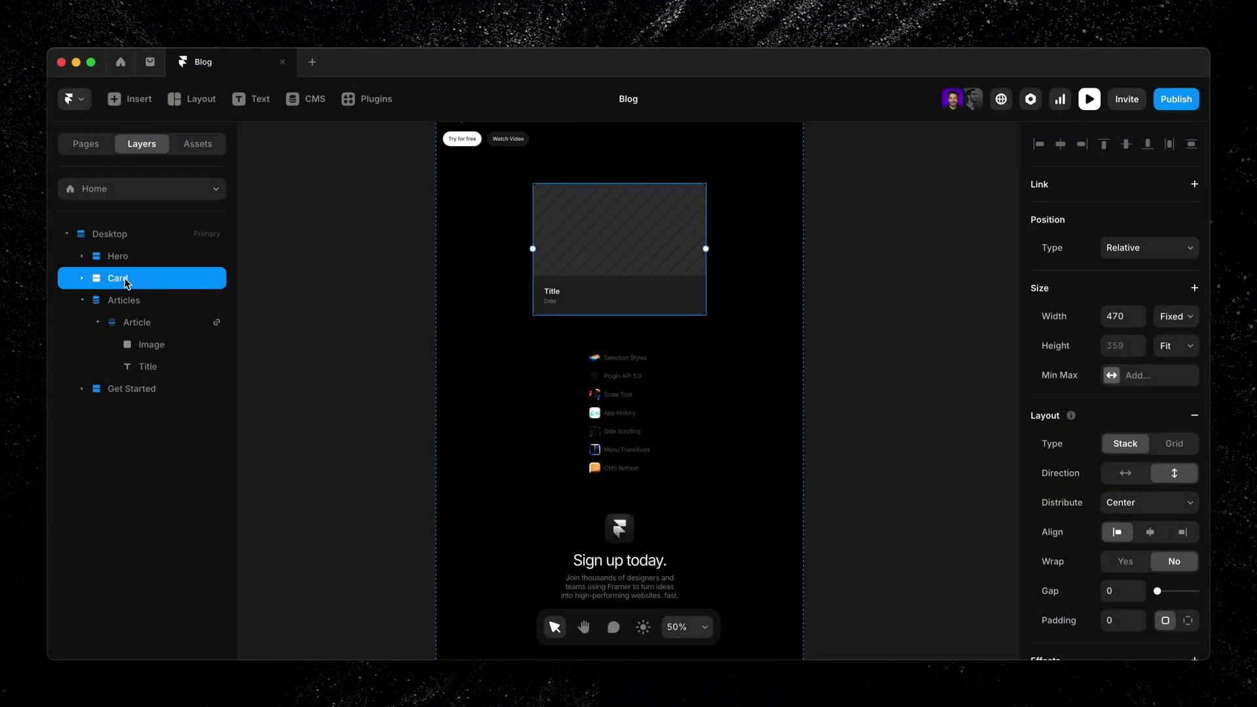
Step: Nest the card inside the Articles collection list and select its Image and Title layers
{"action": "left_click_drag", "start_coordinate": [124, 278], "coordinate": [148, 337]}
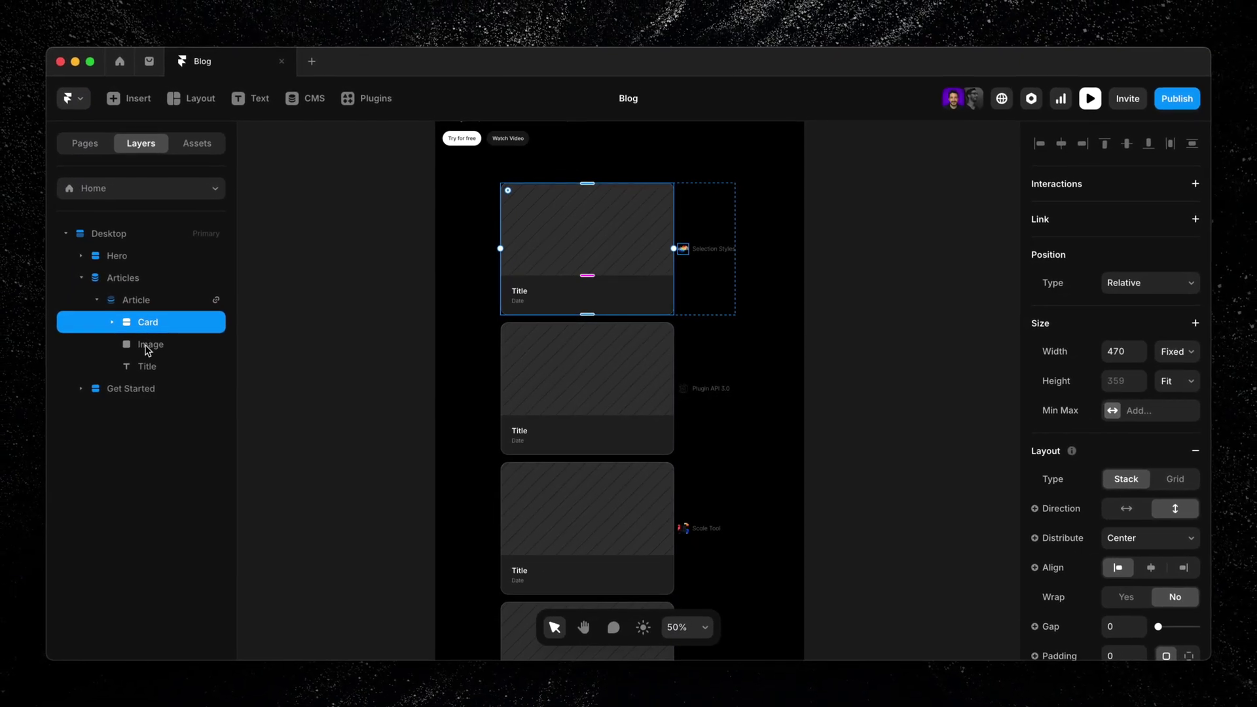
{"action": "left_click", "coordinate": [148, 345]}
{"action": "left_click", "coordinate": [147, 366], "text": "shift"}
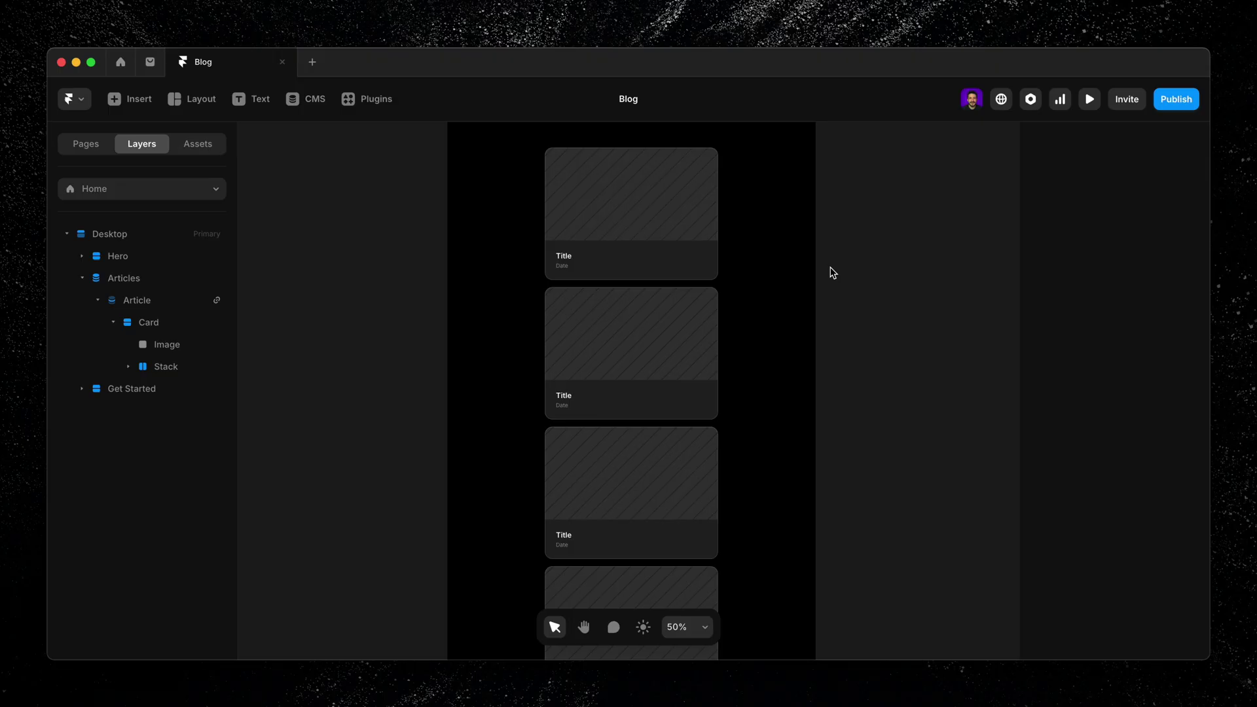
Step: Bind the first card image's Fill to the article's Banner field
{"action": "left_click", "coordinate": [682, 210]}
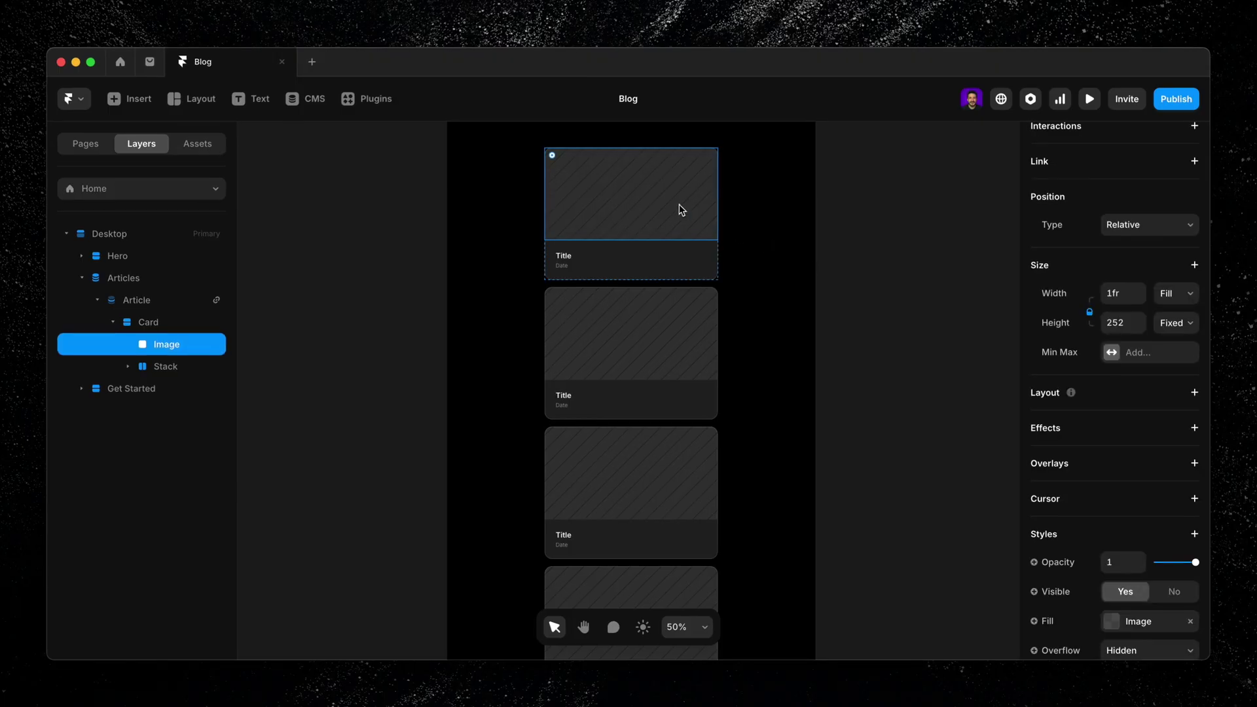
{"action": "scroll", "coordinate": [995, 436], "scroll_direction": "down", "scroll_amount": 5}
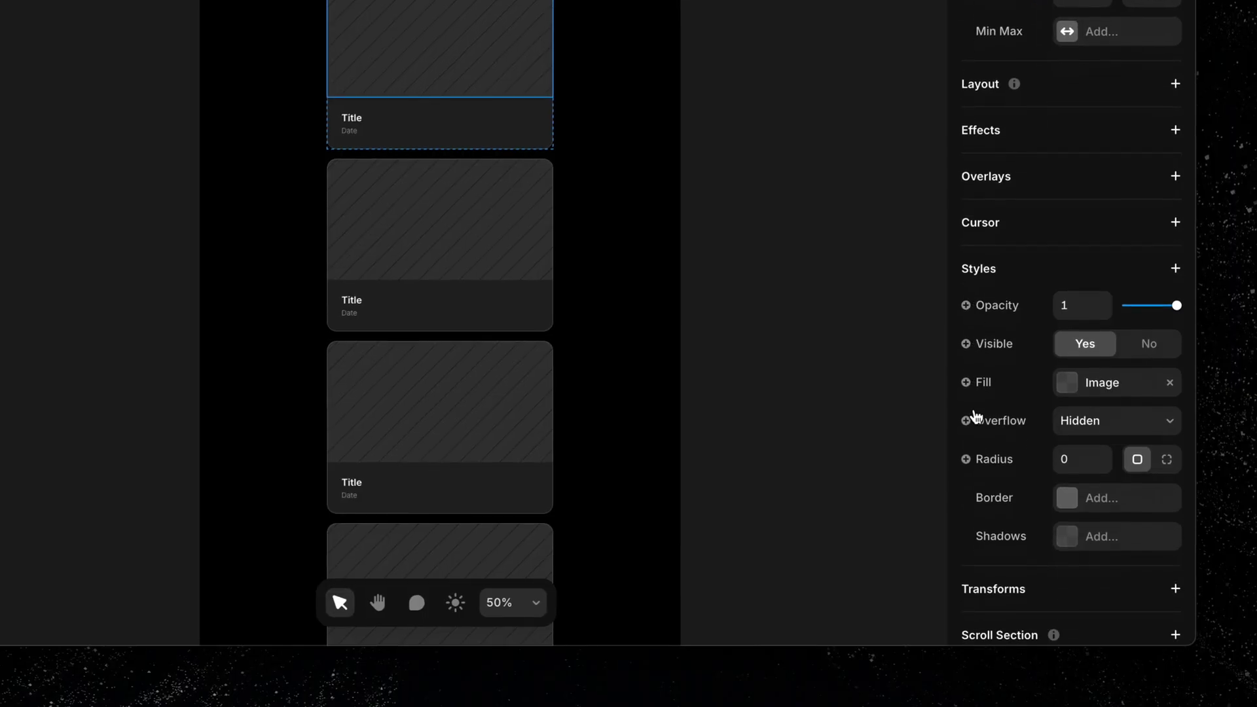
{"action": "left_click", "coordinate": [1001, 400]}
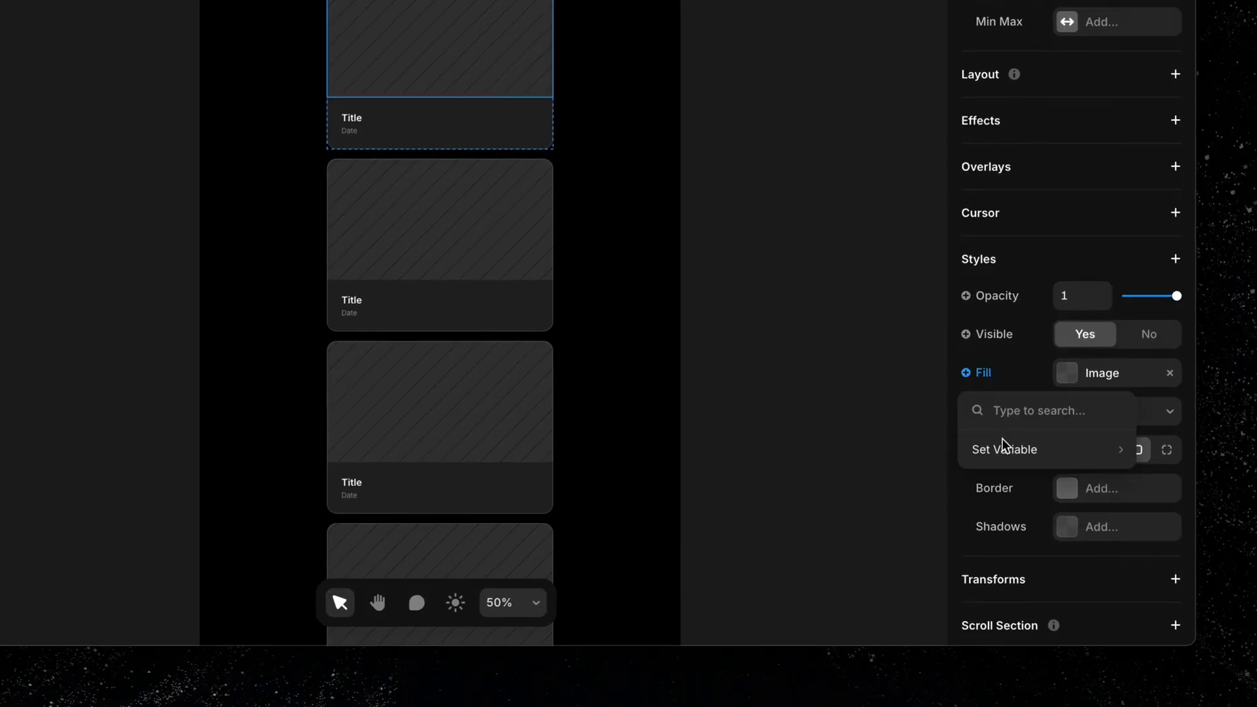
{"action": "mouse_move", "coordinate": [1001, 447]}
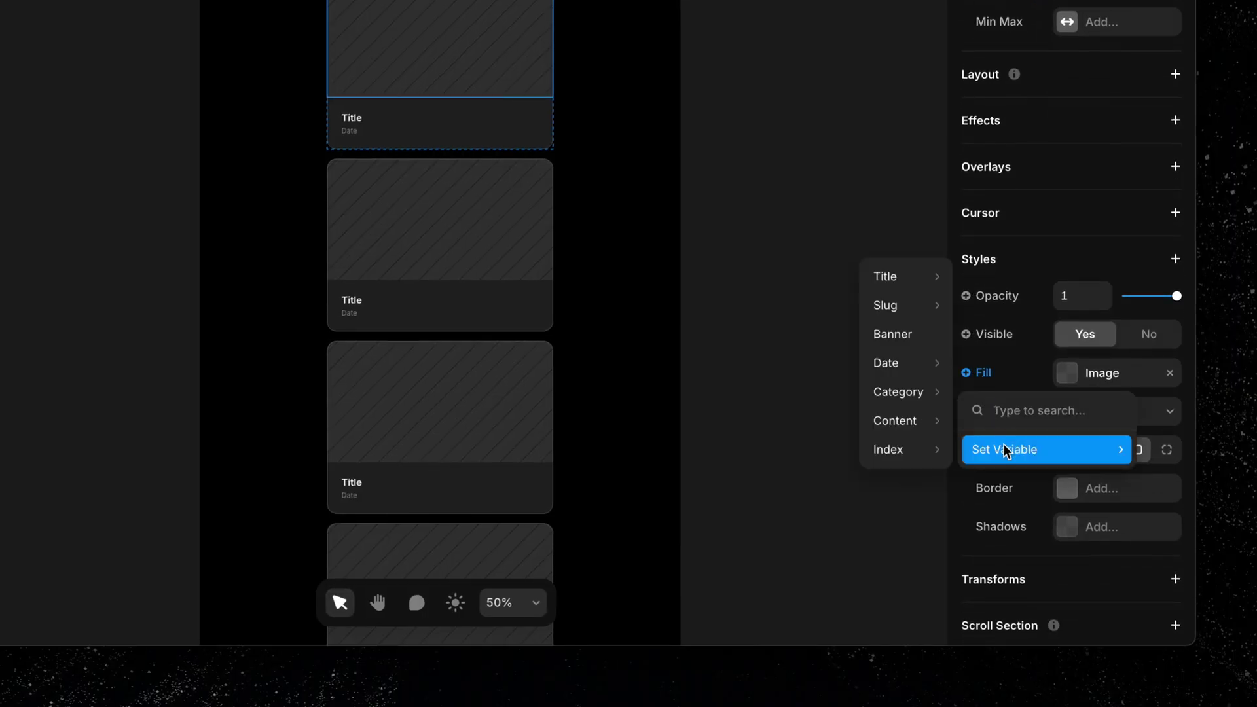
{"action": "left_click", "coordinate": [912, 336]}
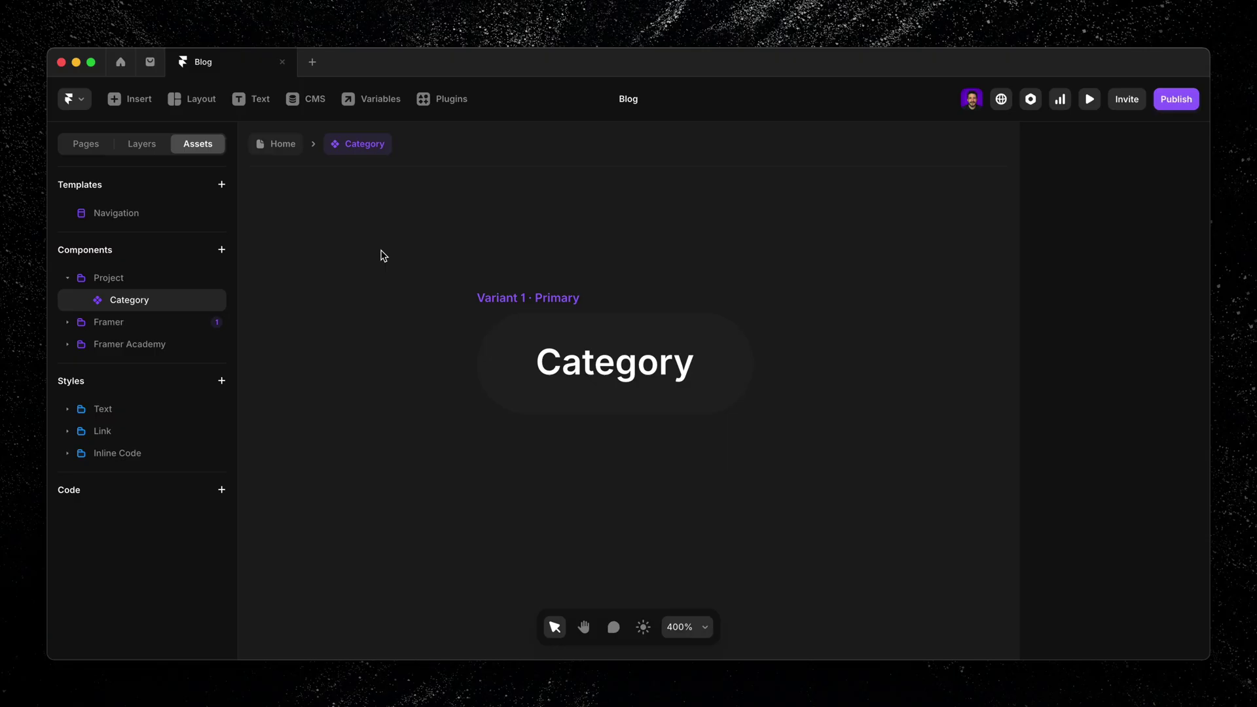
Step: Make the Category component's label content a plain text variable named Category
{"action": "left_click", "coordinate": [314, 99]}
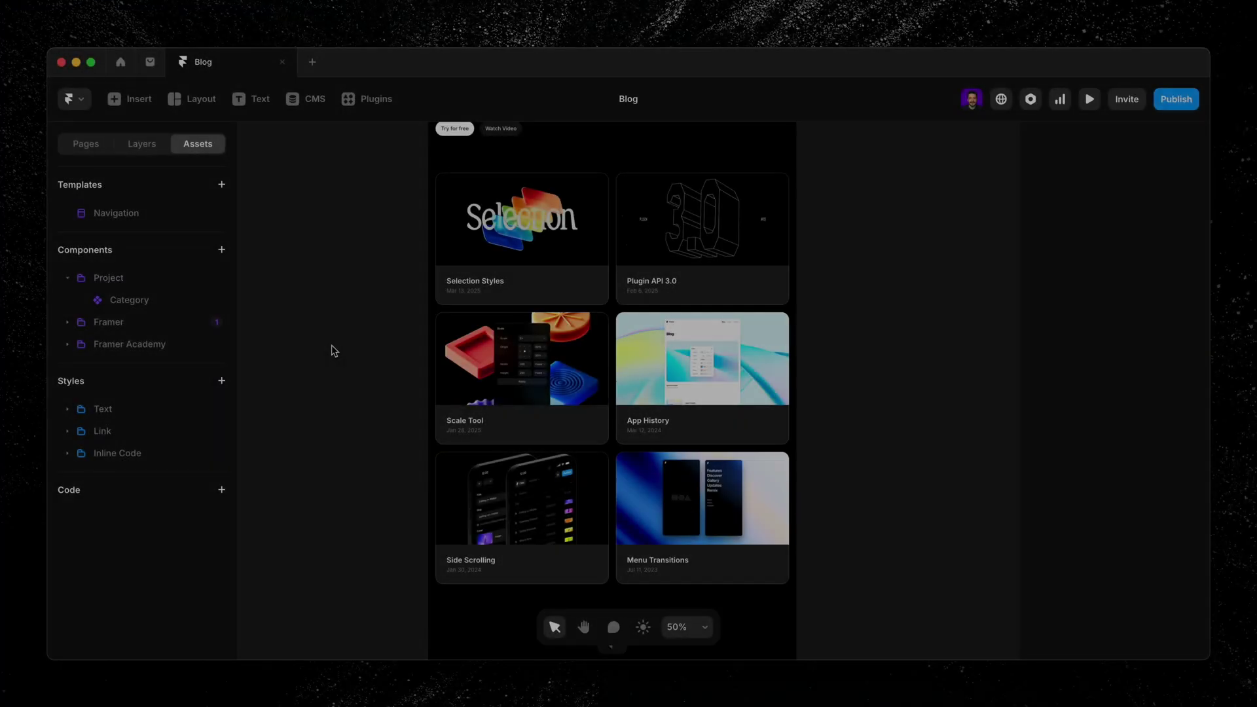
{"action": "left_click", "coordinate": [163, 302]}
{"action": "left_click", "coordinate": [606, 379]}
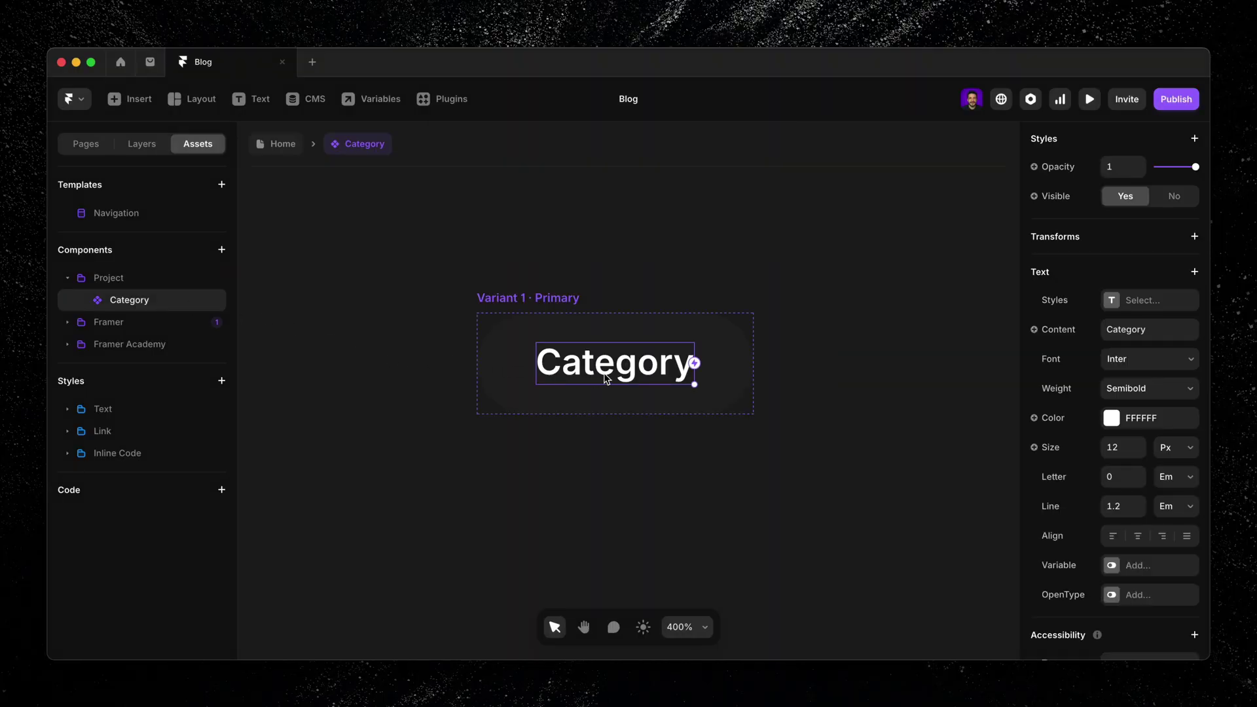
{"action": "left_click", "coordinate": [1035, 329]}
{"action": "mouse_move", "coordinate": [1072, 356]}
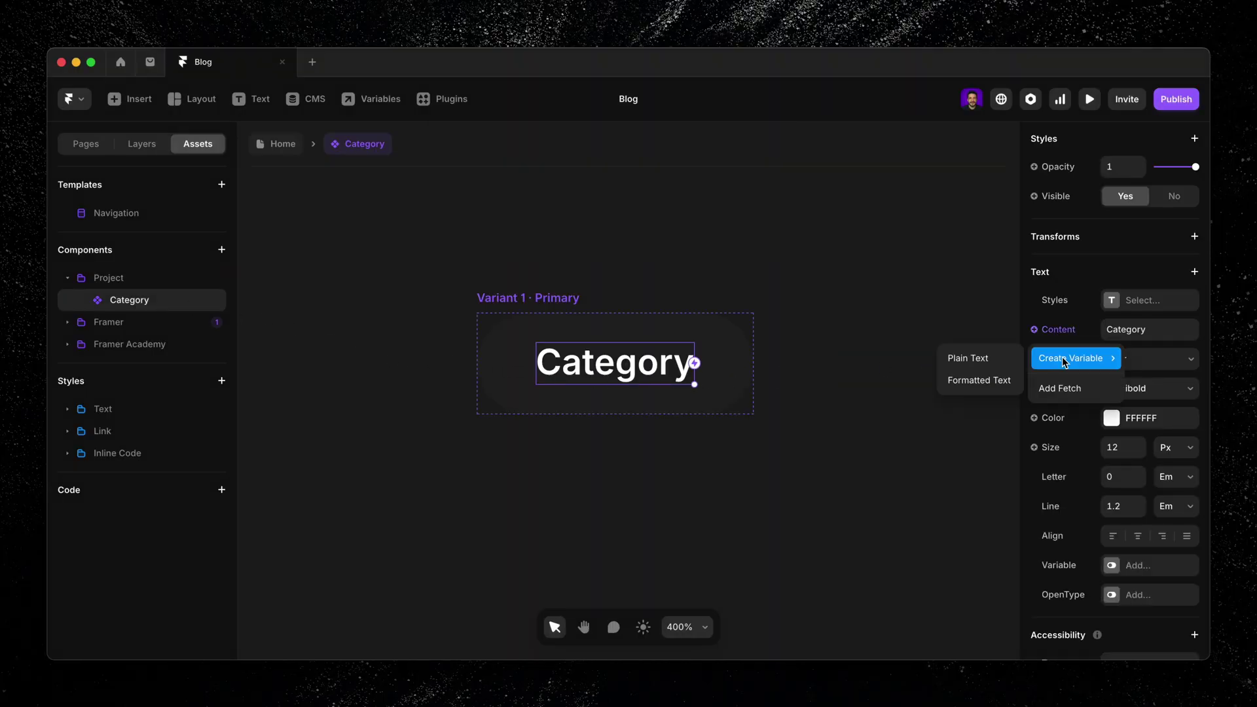
{"action": "left_click", "coordinate": [998, 361]}
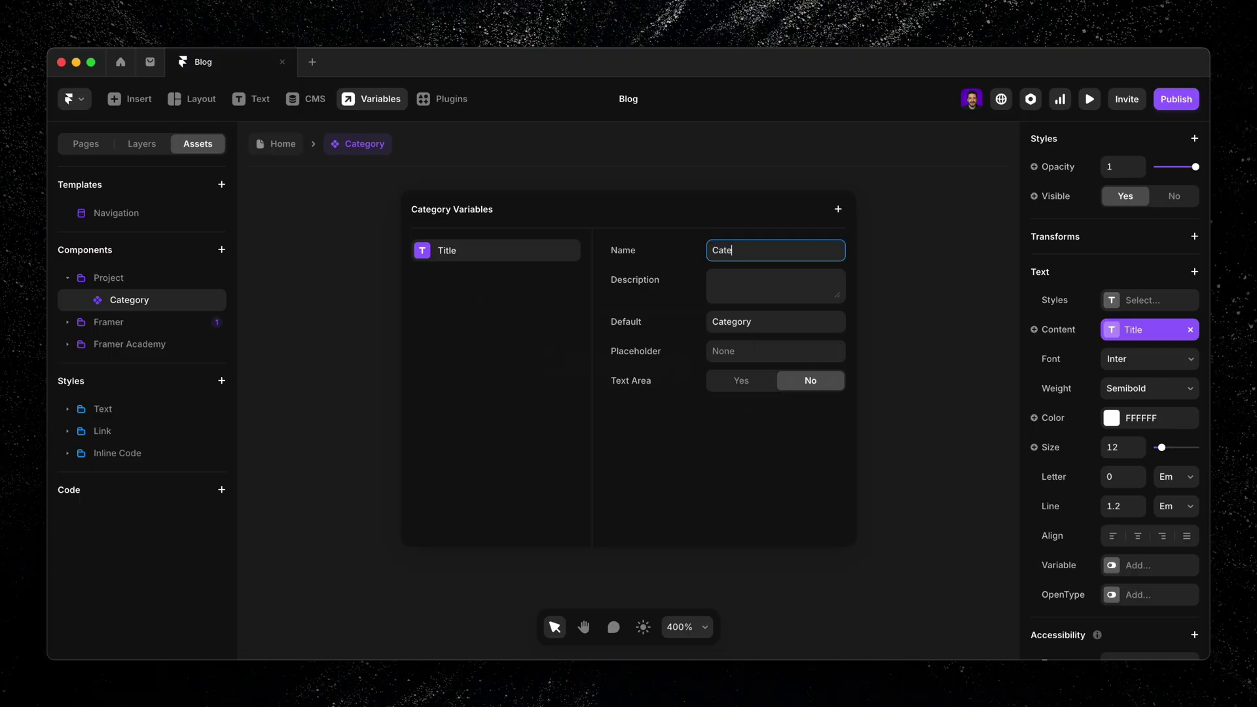
{"action": "left_click", "coordinate": [914, 327]}
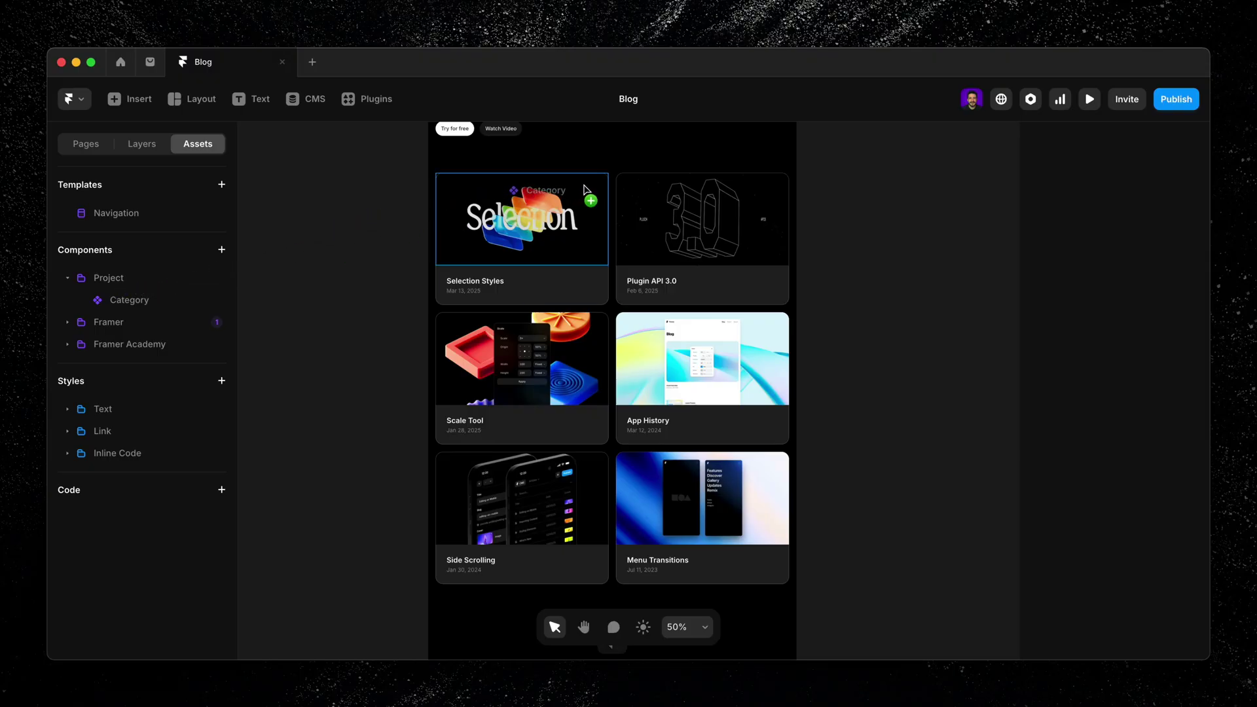
Step: Place the Category badge on the first card image and bind its Category property to the CMS Category field
{"action": "left_click_drag", "start_coordinate": [584, 190], "coordinate": [581, 190]}
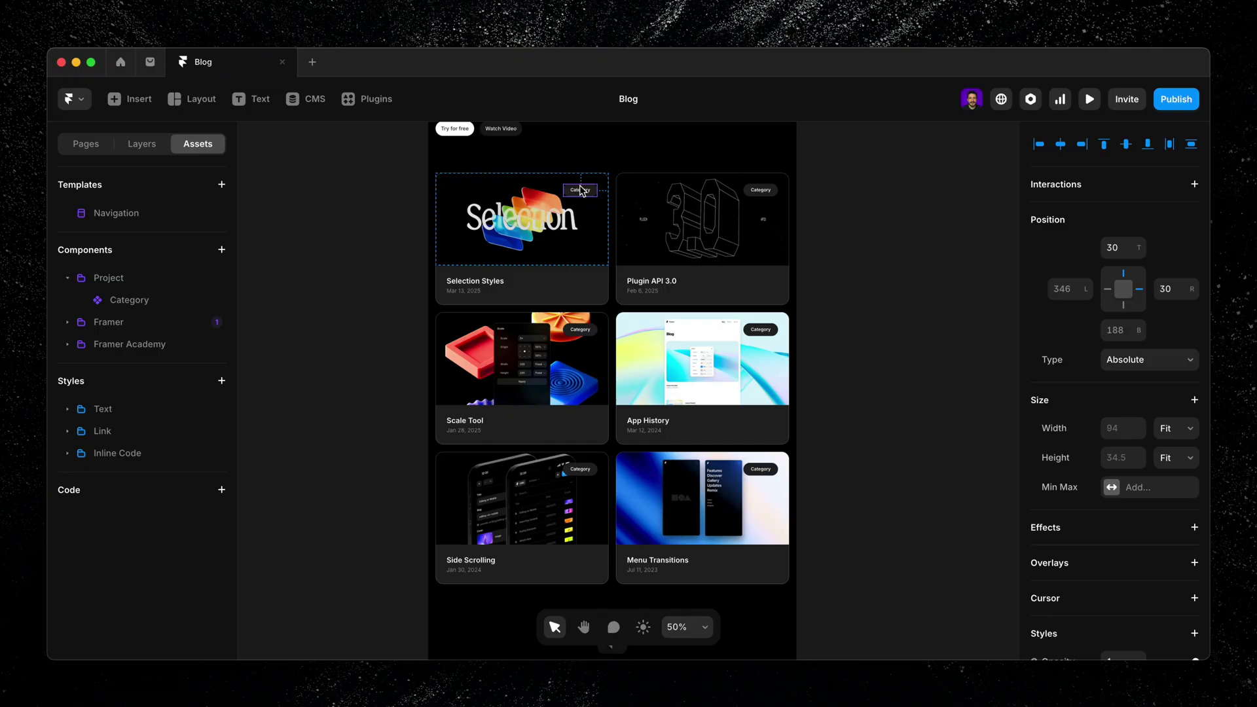
{"action": "scroll", "coordinate": [1106, 366], "scroll_direction": "down", "scroll_amount": 5}
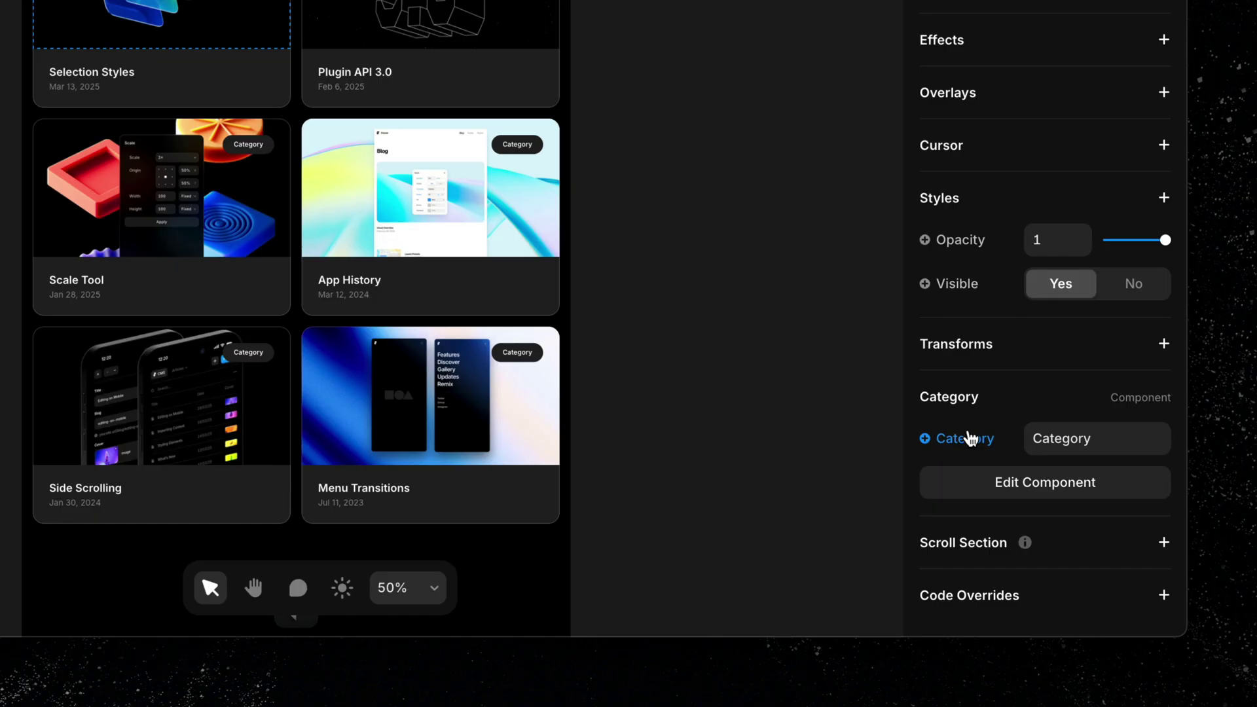
{"action": "left_click", "coordinate": [971, 439]}
{"action": "mouse_move", "coordinate": [975, 533]}
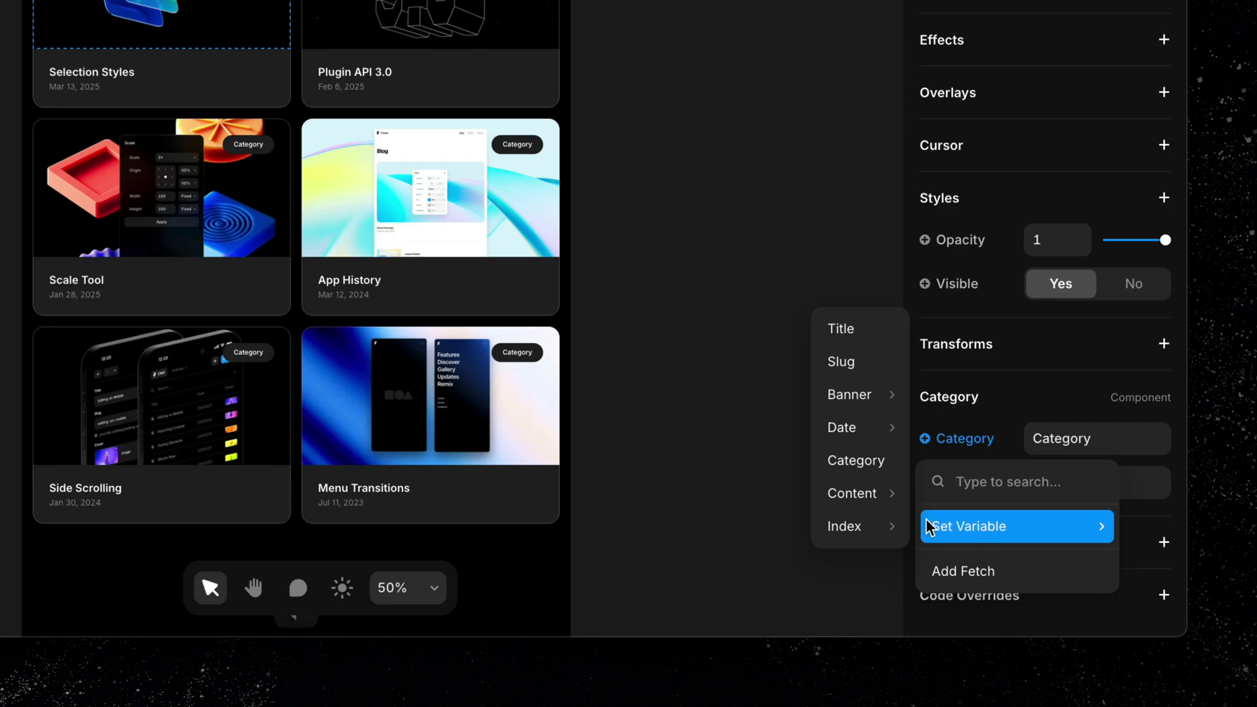
{"action": "left_click", "coordinate": [874, 465]}
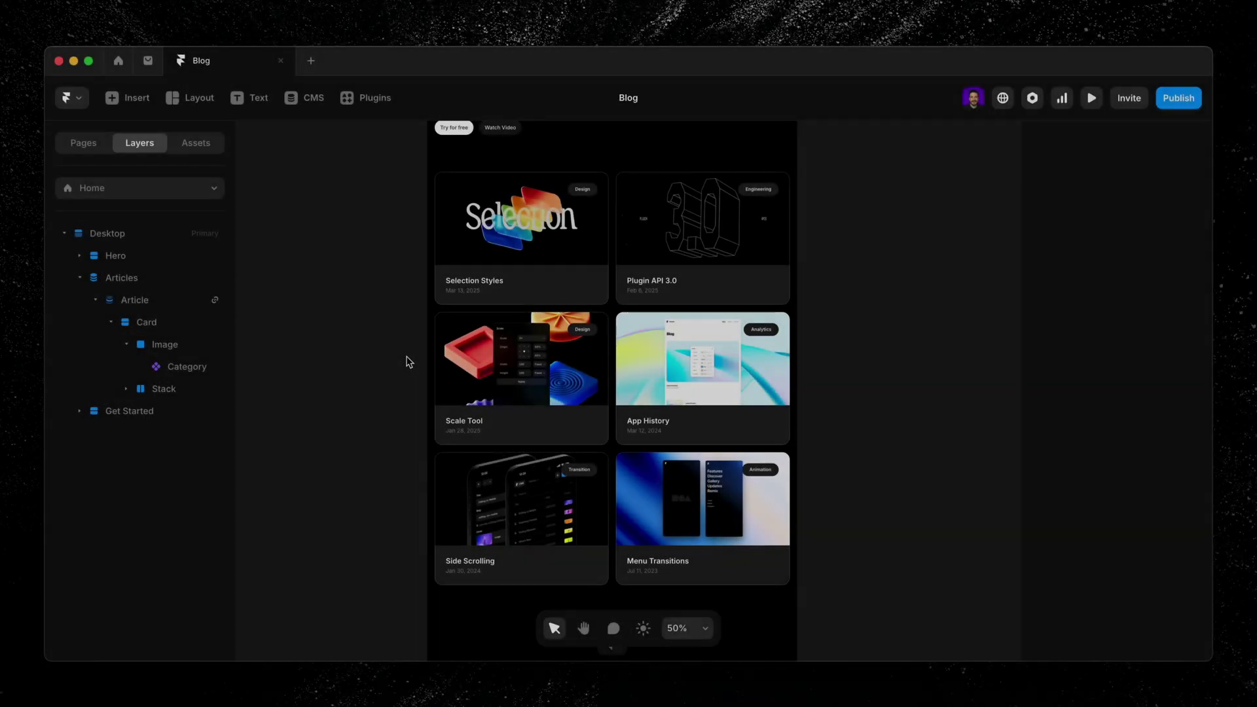
Step: Add a Start Offset to the Articles list, briefly trying Updates as source before restoring Articles
{"action": "left_click", "coordinate": [201, 276]}
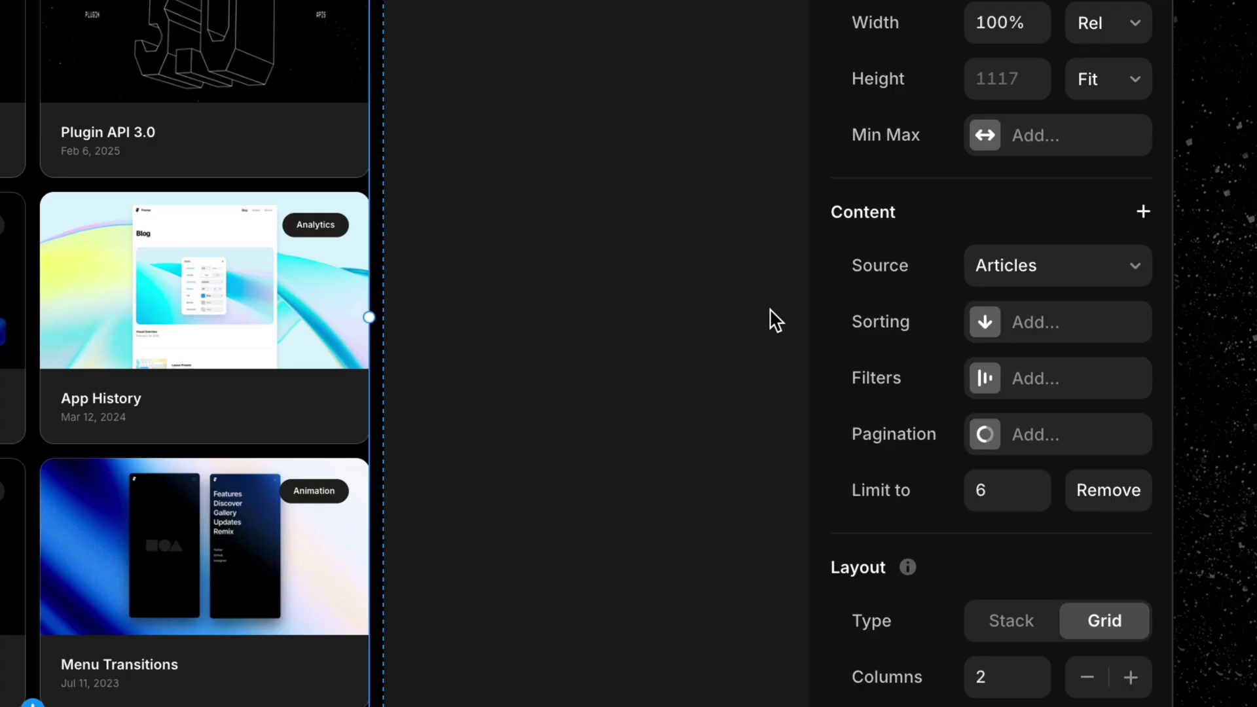
{"action": "left_click", "coordinate": [1143, 212]}
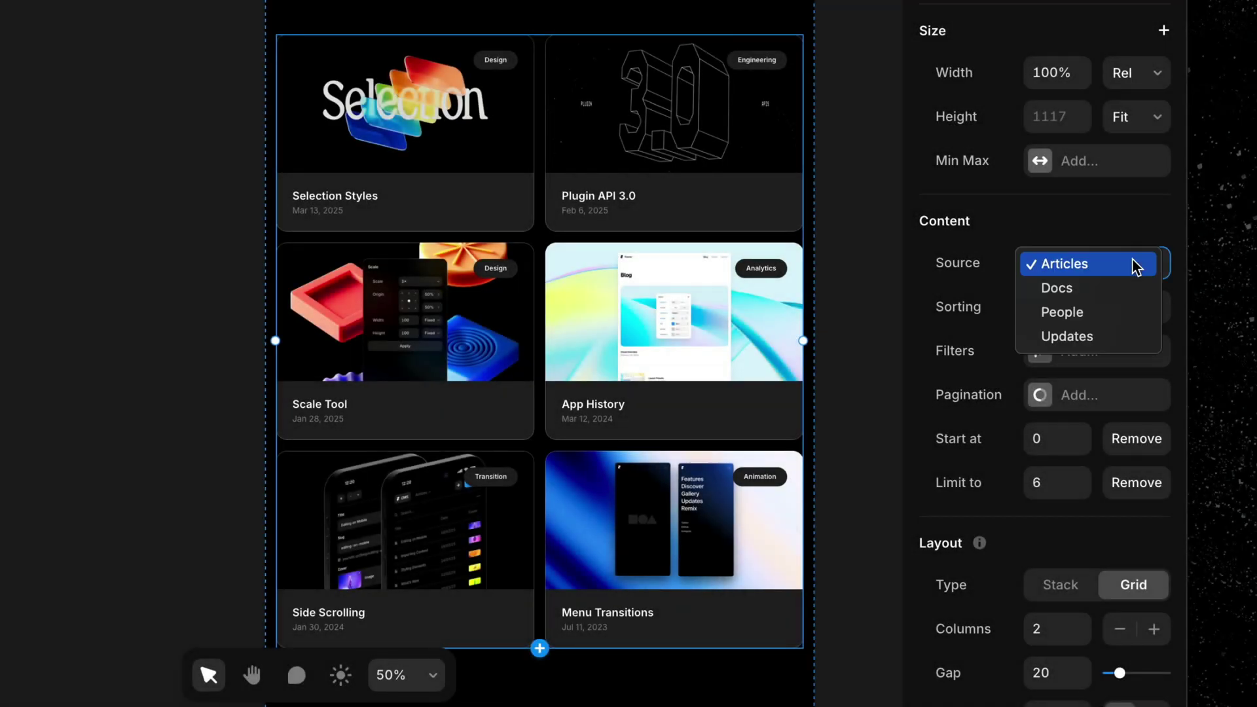
{"action": "left_click", "coordinate": [1121, 335]}
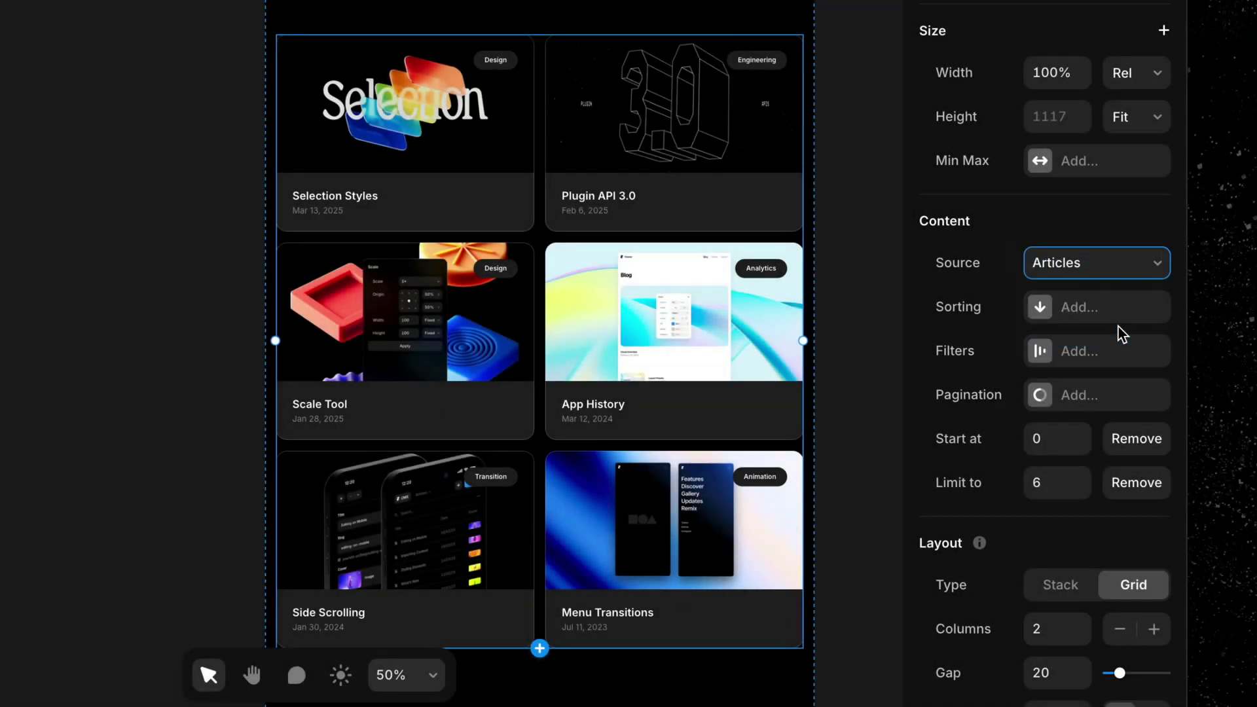
{"action": "left_click", "coordinate": [1137, 268]}
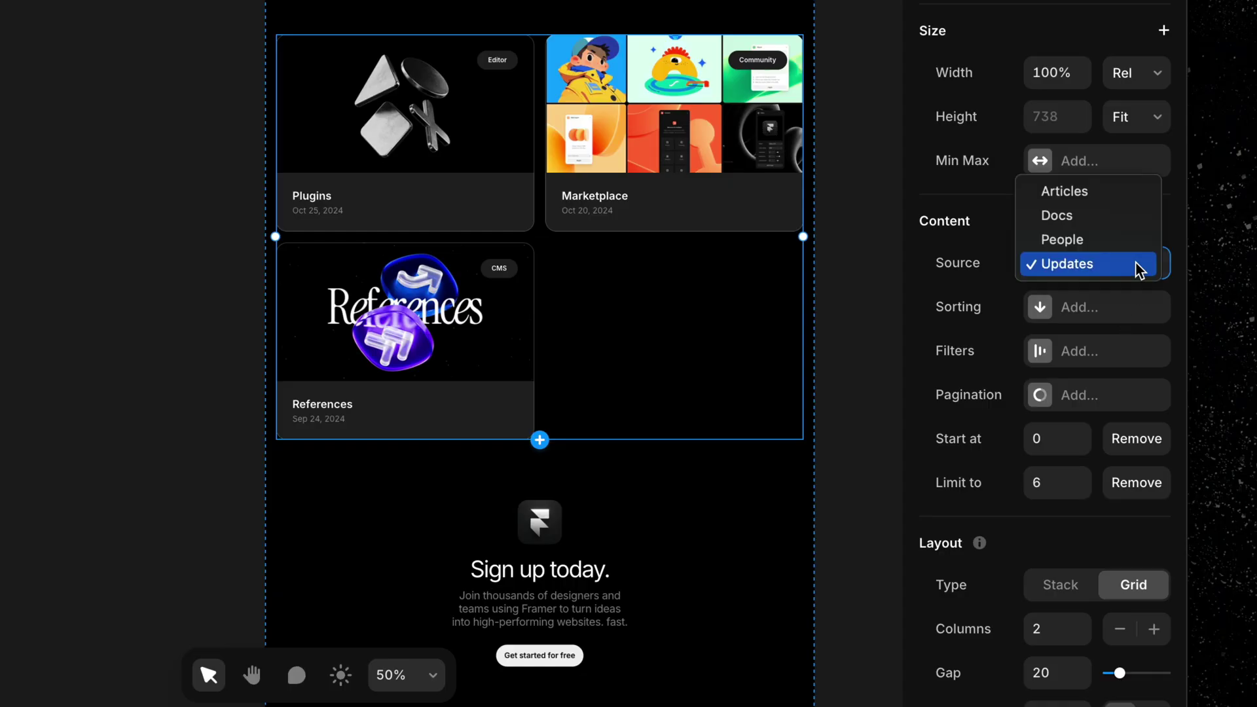
{"action": "left_click", "coordinate": [1133, 195]}
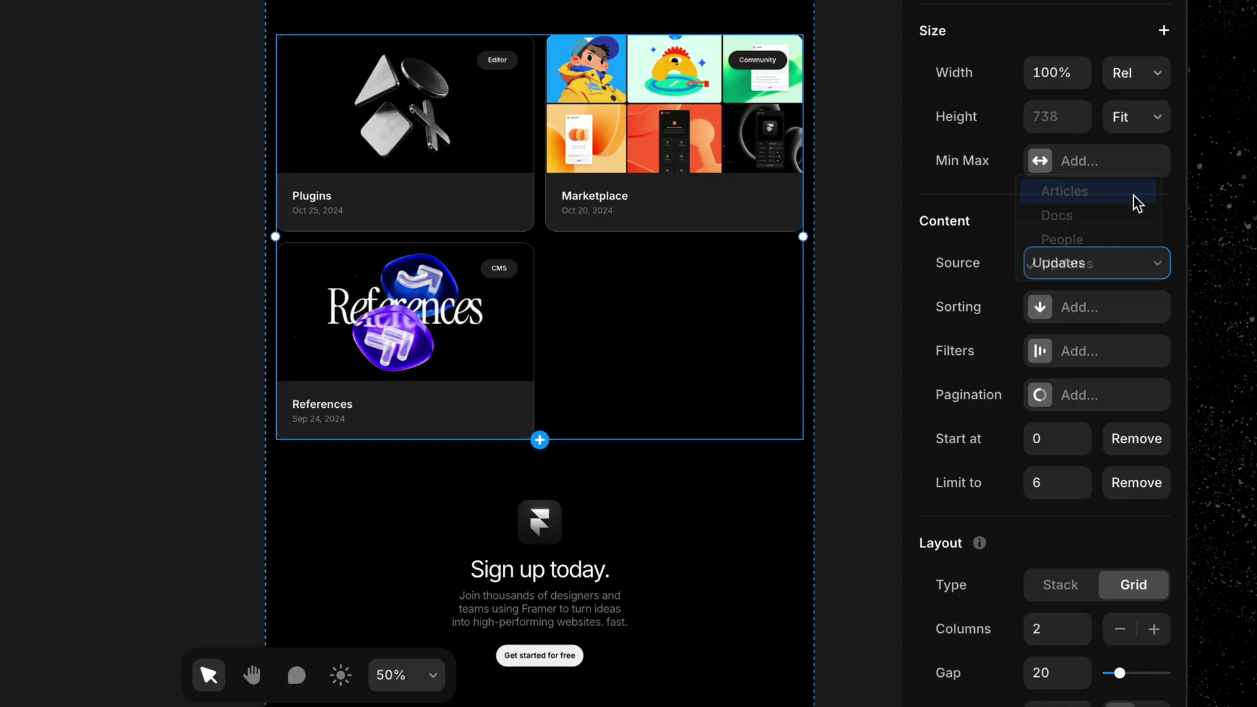
Step: Add a sort rule that orders the collection list's articles by Date
{"action": "left_click", "coordinate": [1097, 305]}
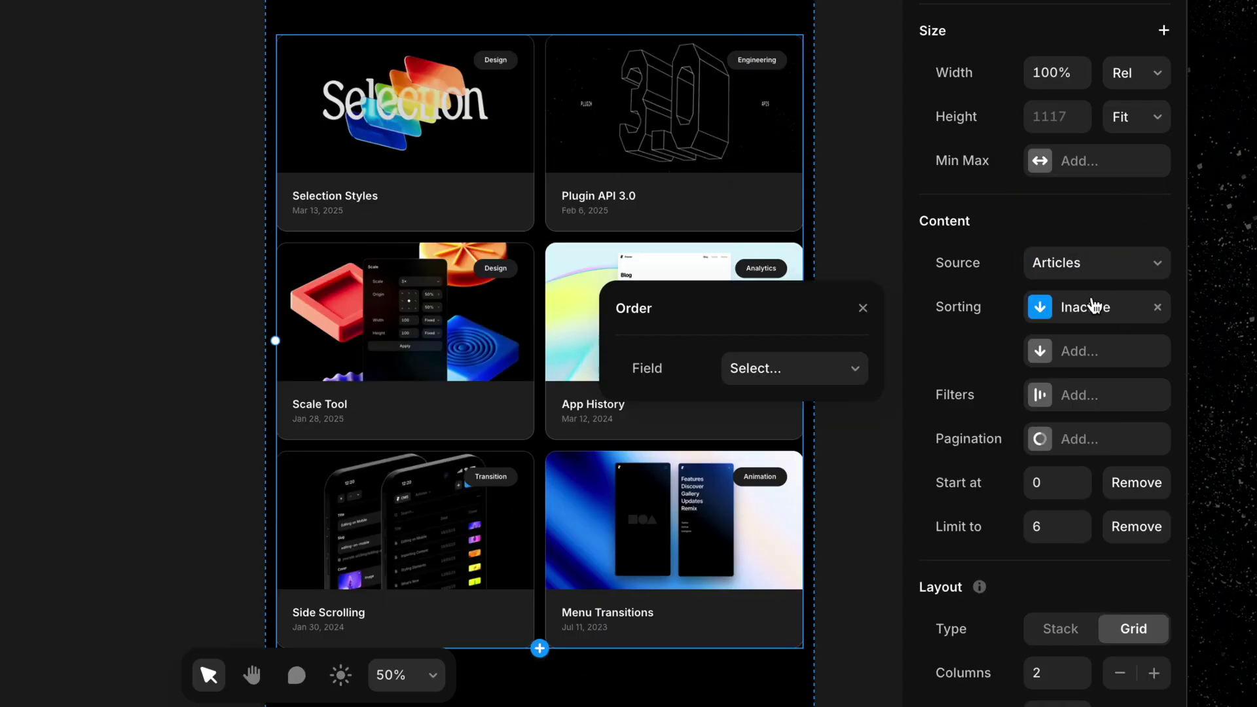
{"action": "left_click", "coordinate": [845, 377]}
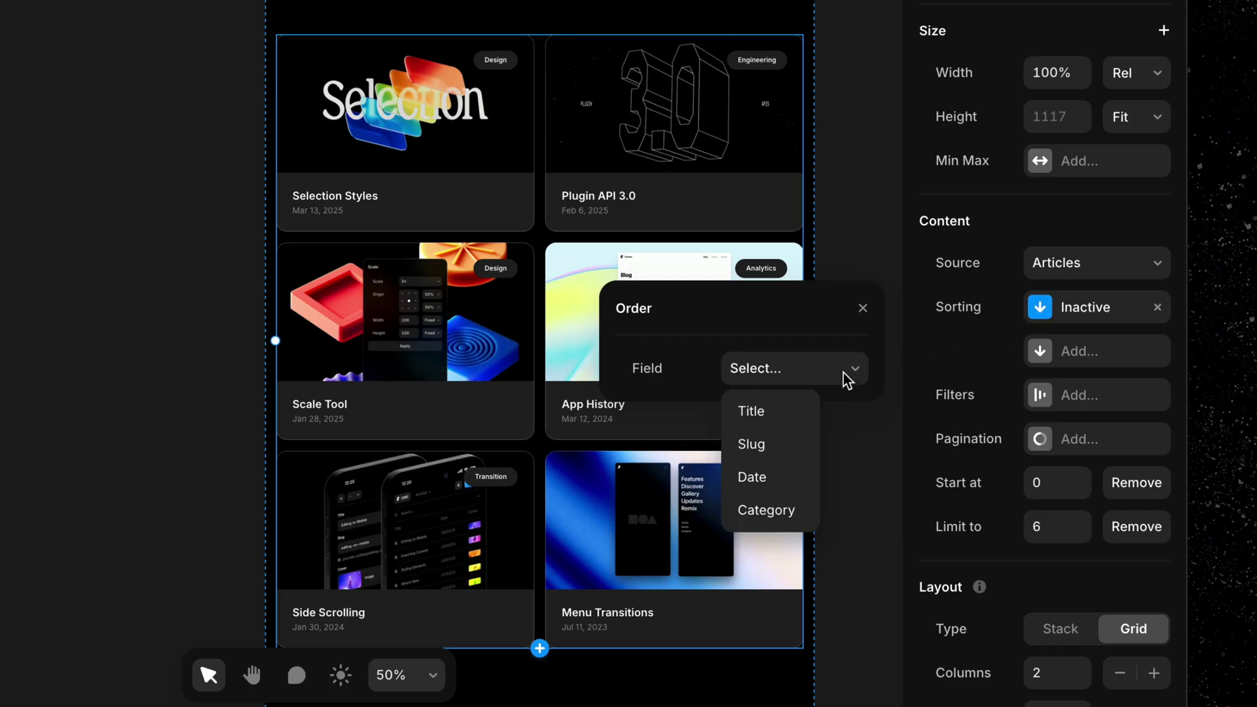
{"action": "left_click", "coordinate": [800, 477]}
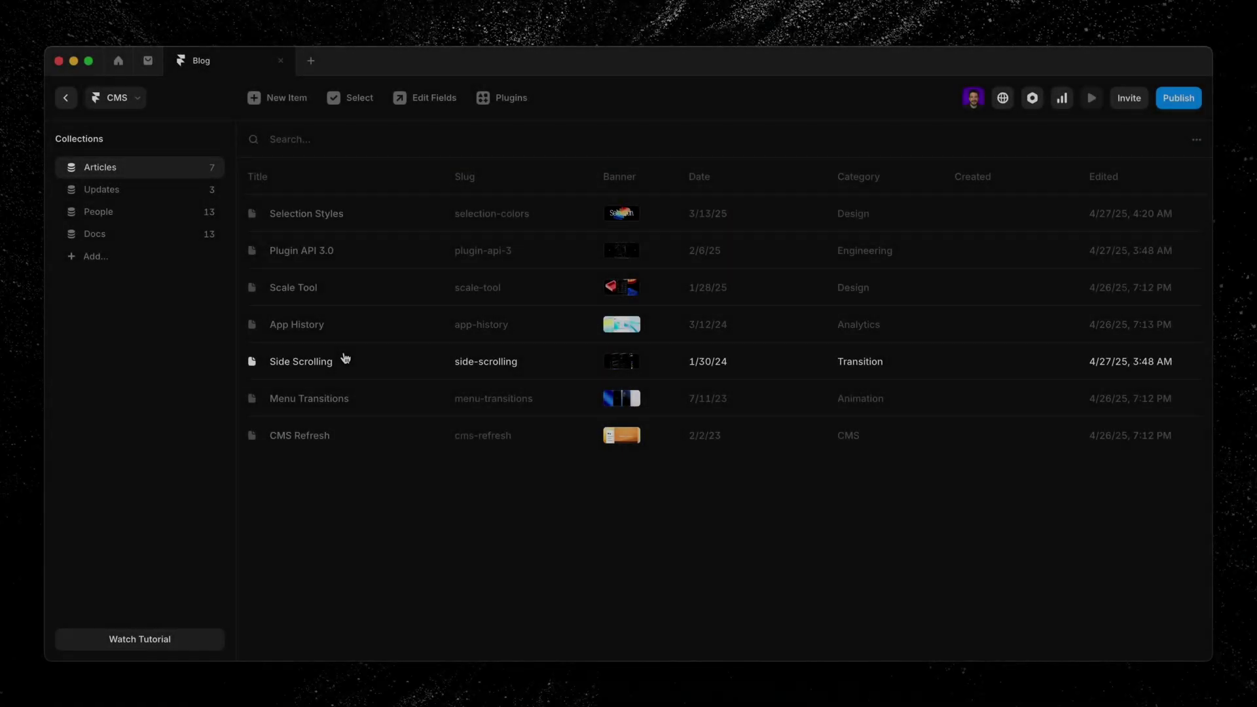
Step: Reorder the CMS Articles so Side Scrolling is first and Menu Transitions second
{"action": "left_click_drag", "start_coordinate": [345, 358], "coordinate": [347, 208]}
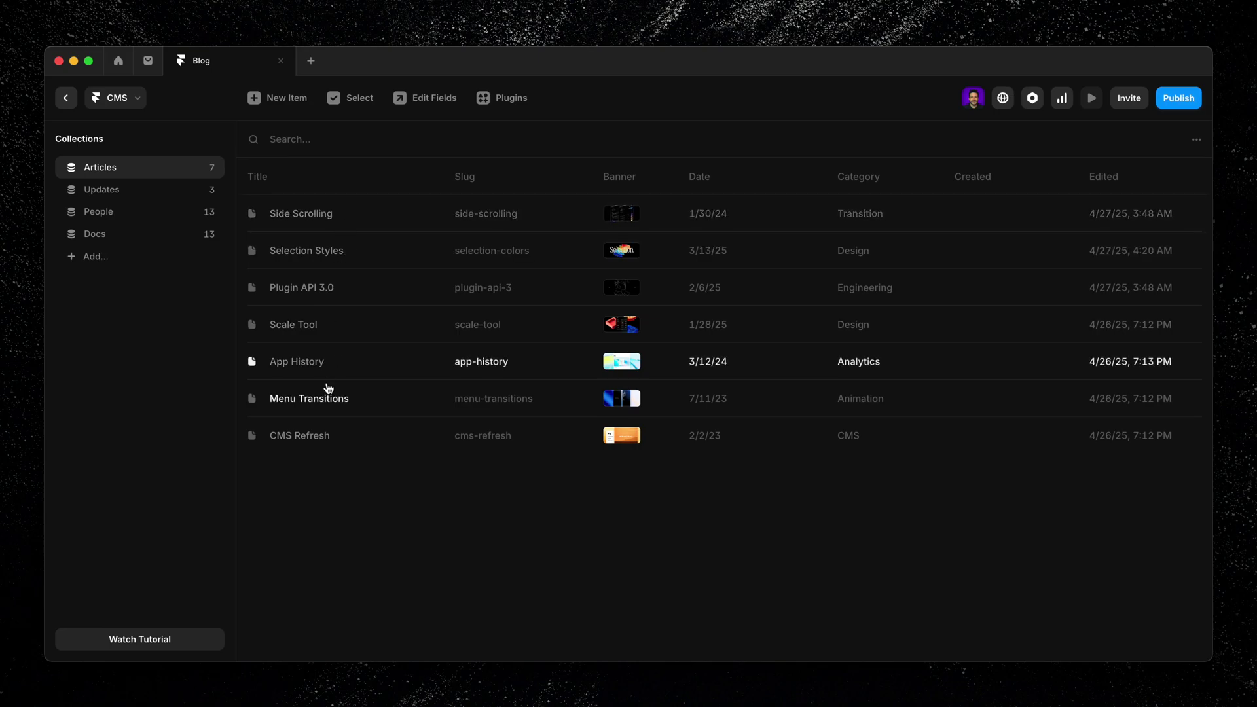
{"action": "left_click_drag", "start_coordinate": [328, 393], "coordinate": [331, 252]}
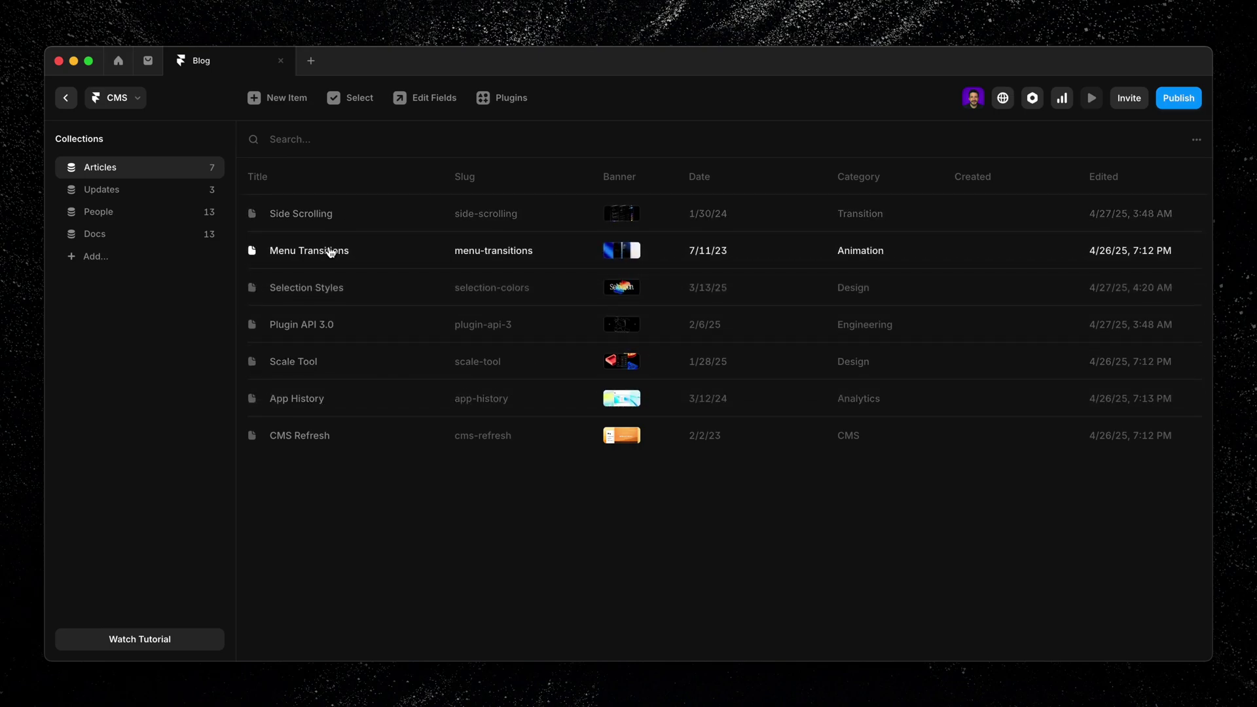
{"action": "left_click", "coordinate": [66, 98]}
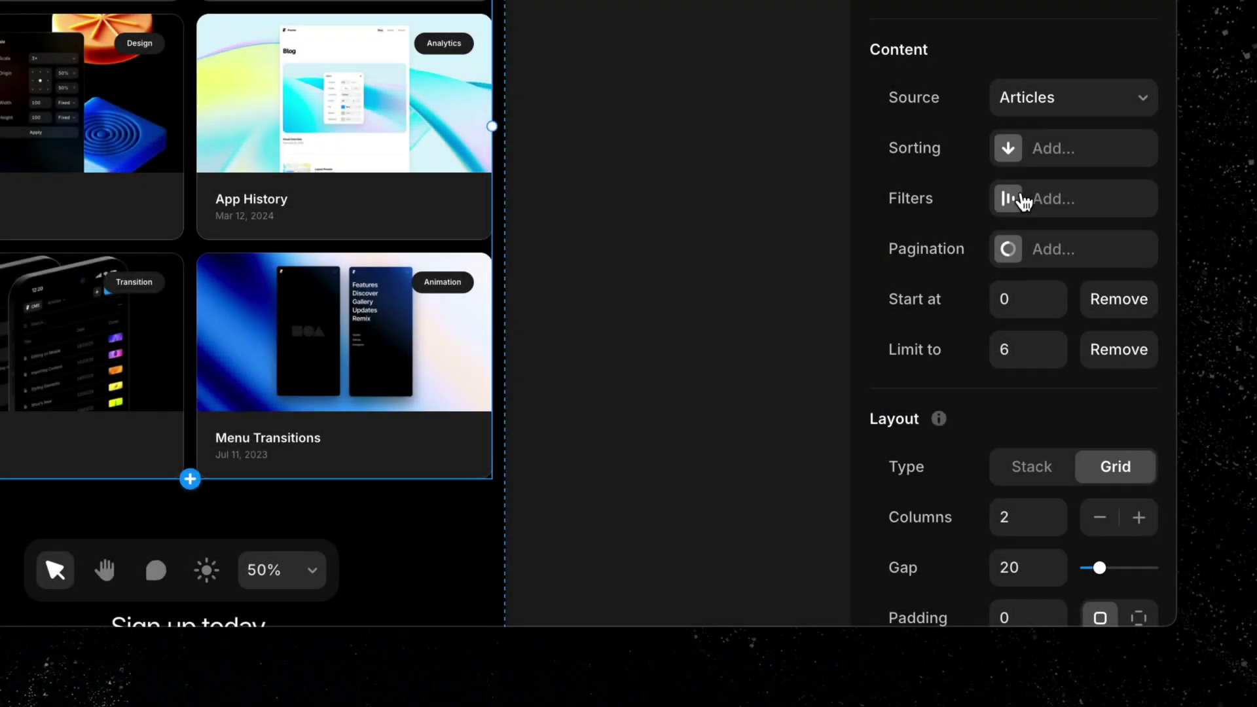
Step: Start a new filter on the article list to see which fields are filterable
{"action": "left_click", "coordinate": [1021, 199]}
{"action": "left_click", "coordinate": [765, 323]}
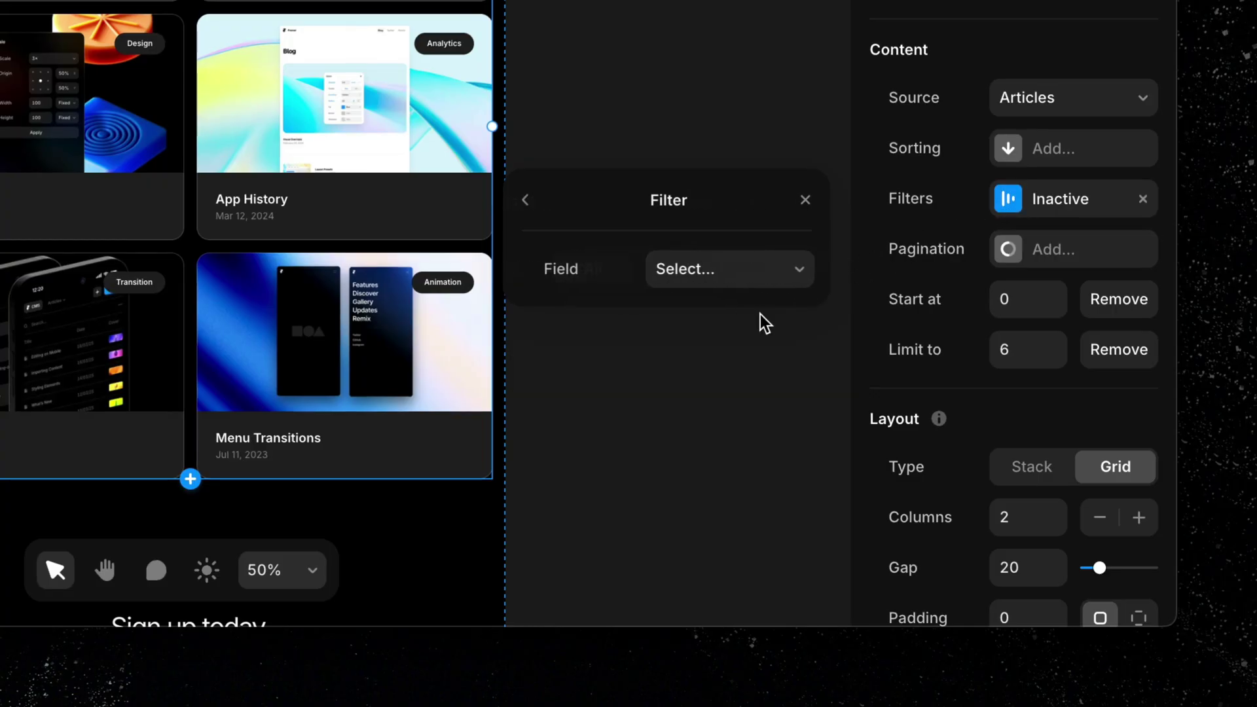
{"action": "left_click", "coordinate": [796, 270]}
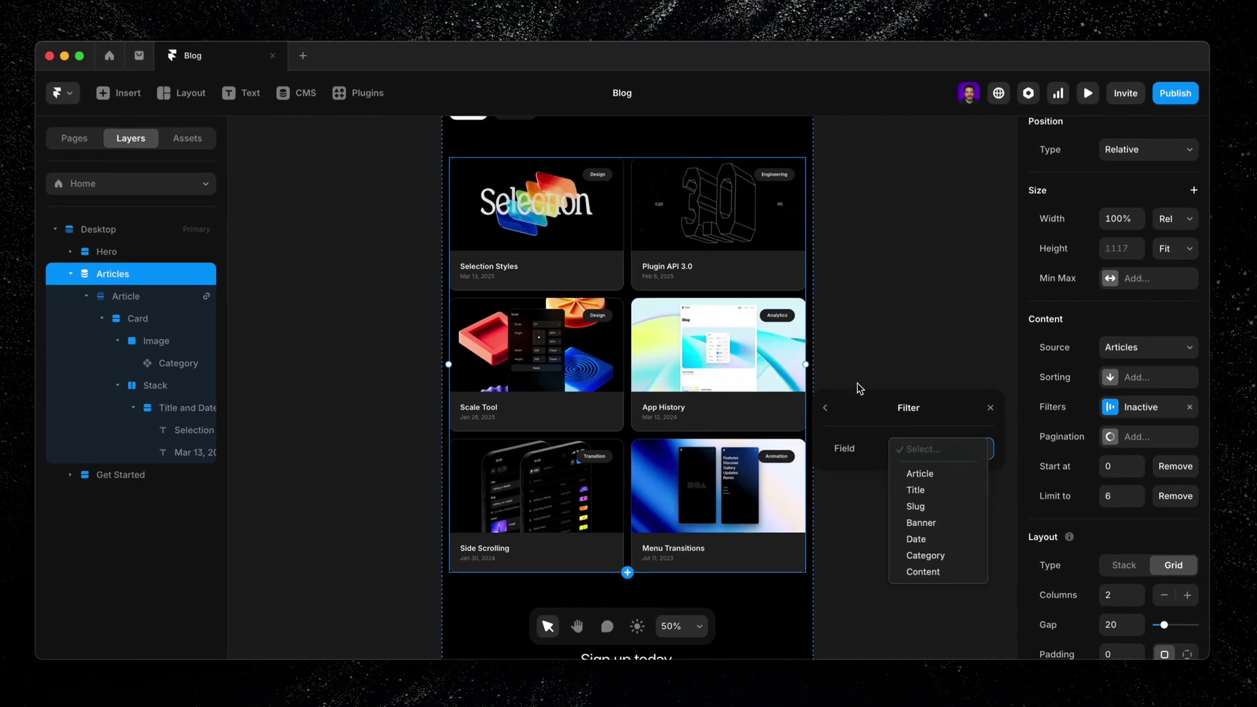
Step: Add a Featured toggle field to Articles, defaulting to No, and set Selection Styles to Yes
{"action": "left_click", "coordinate": [313, 100]}
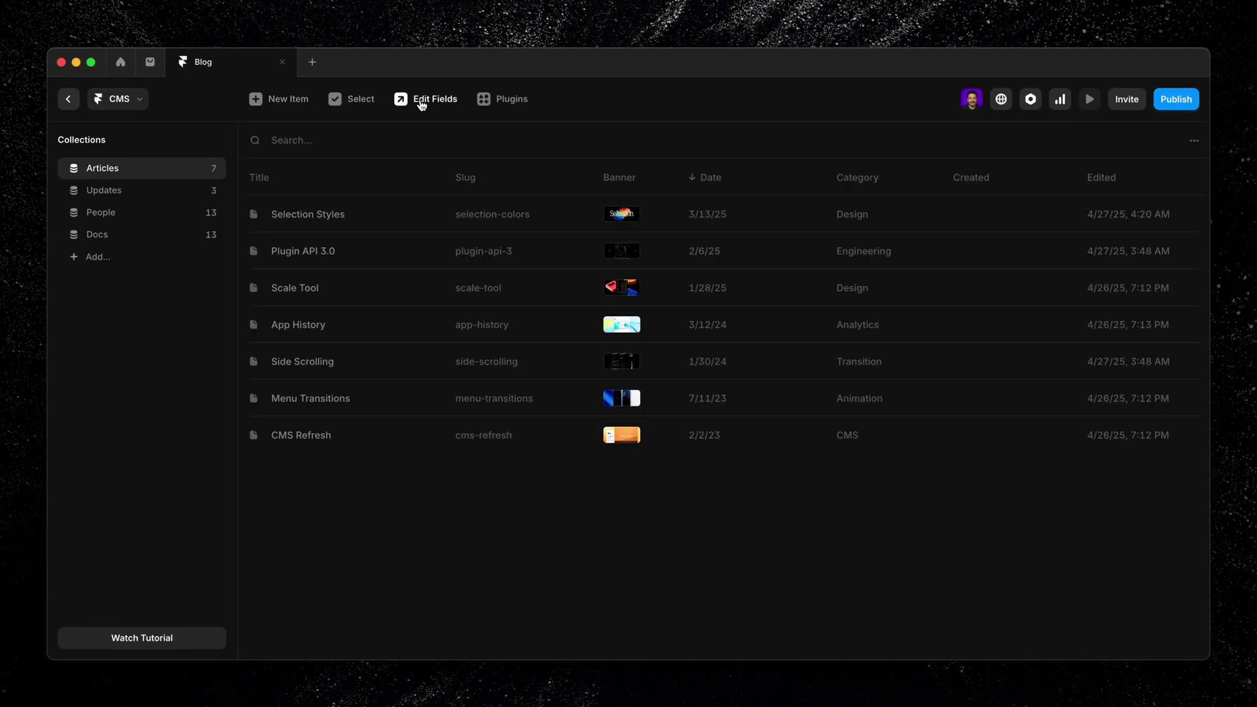
{"action": "left_click", "coordinate": [422, 103]}
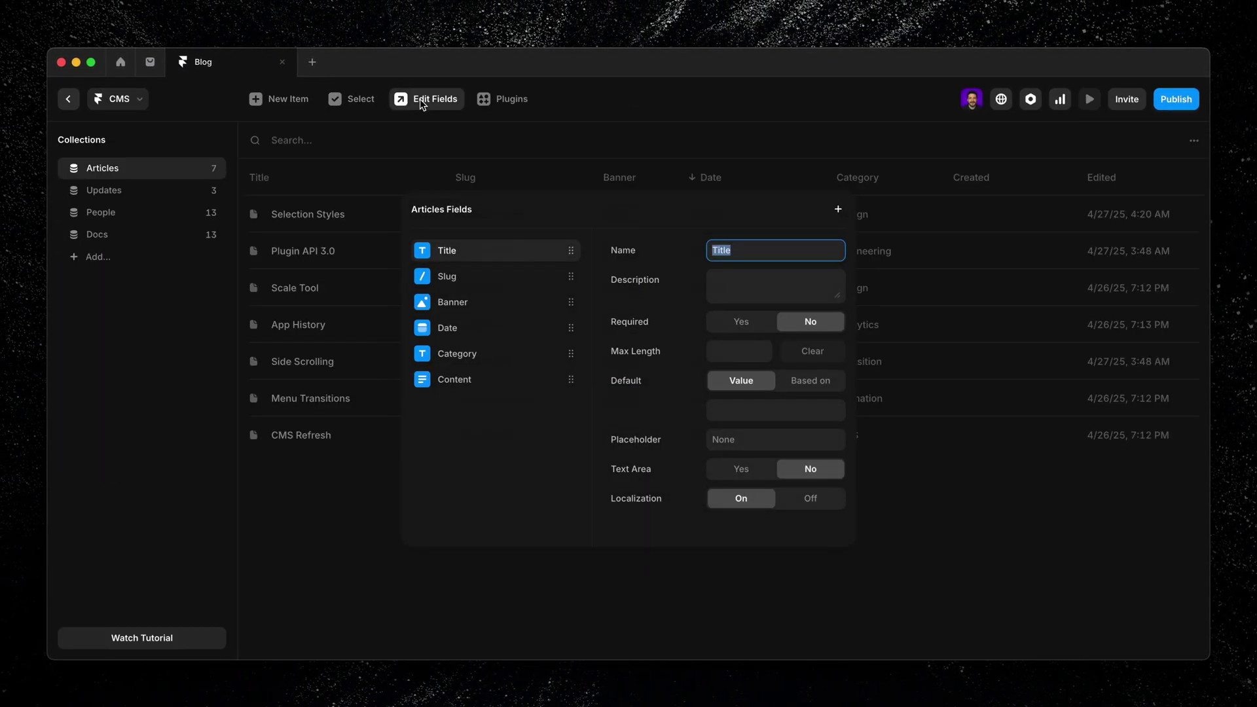
{"action": "left_click", "coordinate": [839, 210]}
{"action": "left_click", "coordinate": [897, 424]}
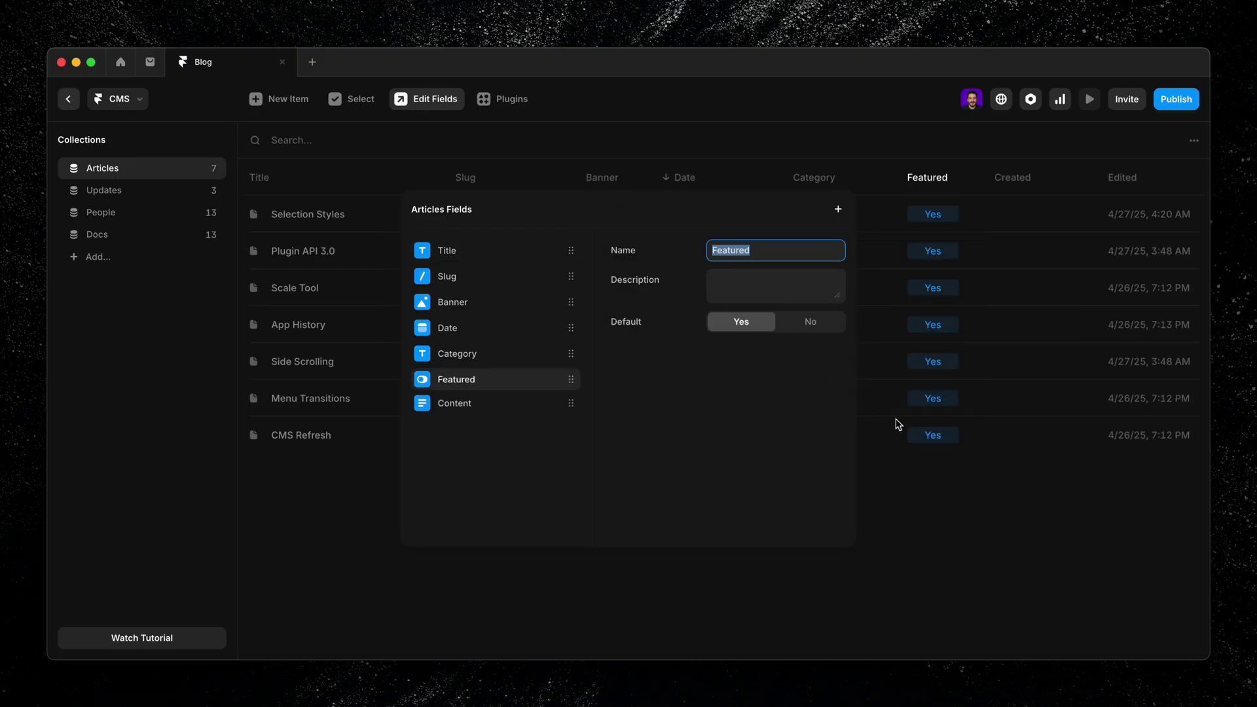
{"action": "left_click", "coordinate": [822, 325]}
{"action": "left_click", "coordinate": [900, 462]}
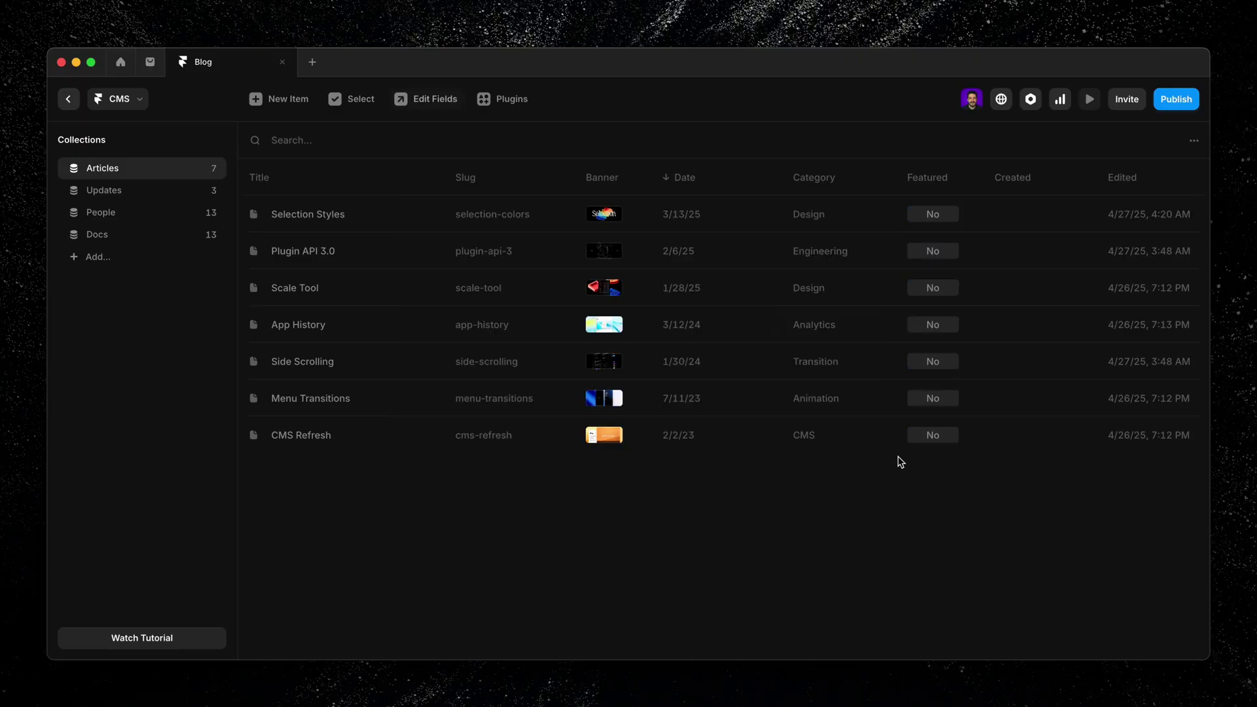
{"action": "left_click", "coordinate": [872, 214]}
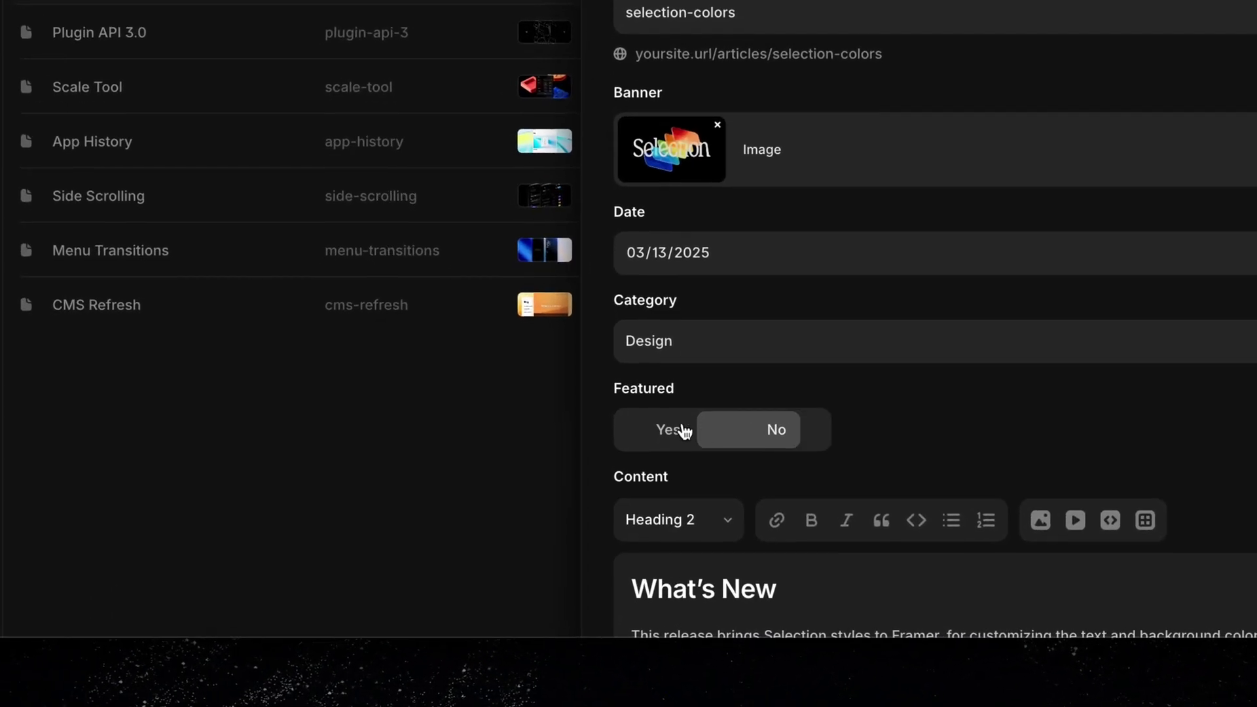
{"action": "left_click", "coordinate": [690, 519]}
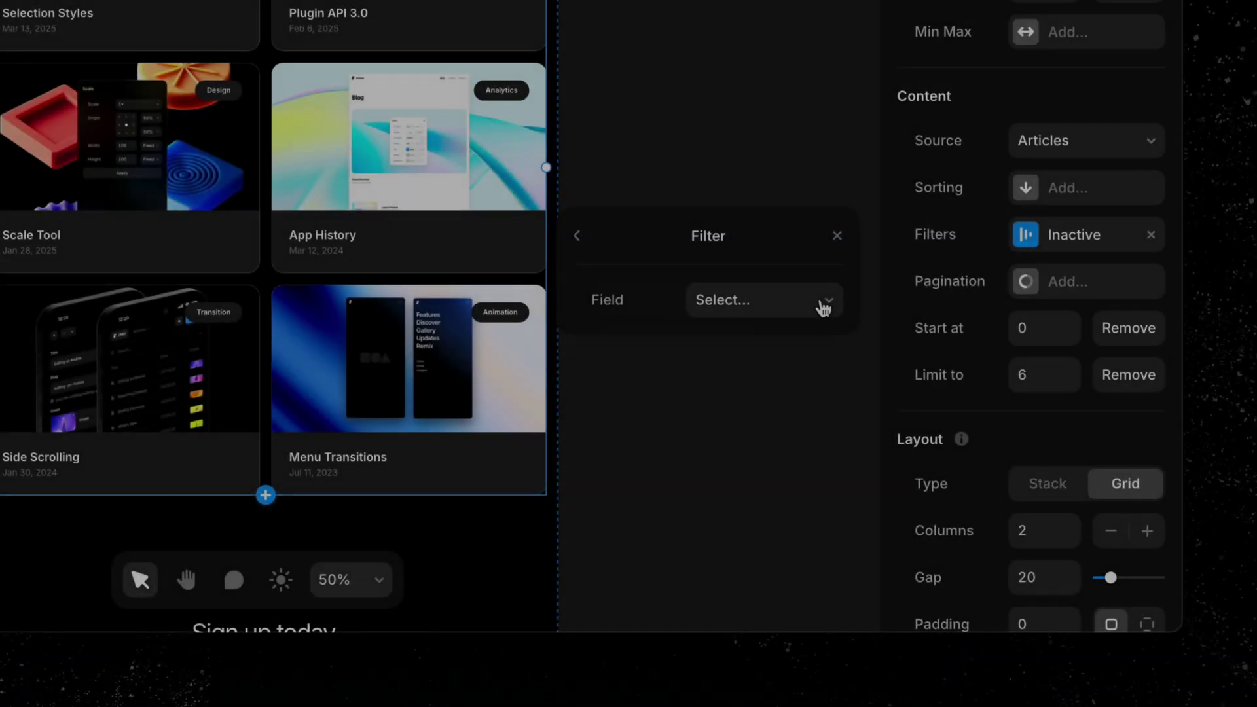
Step: Filter the article list on Featured, then switch the filter field to Title to view its conditions
{"action": "left_click", "coordinate": [822, 303]}
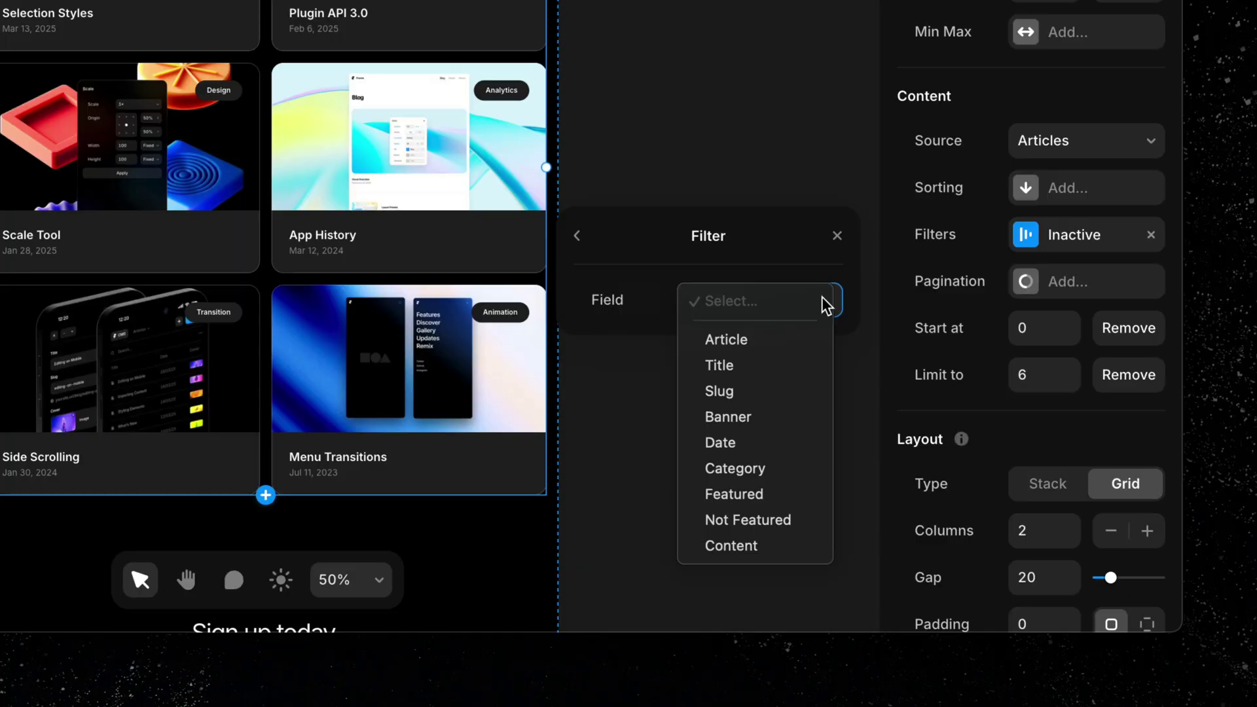
{"action": "left_click", "coordinate": [800, 500]}
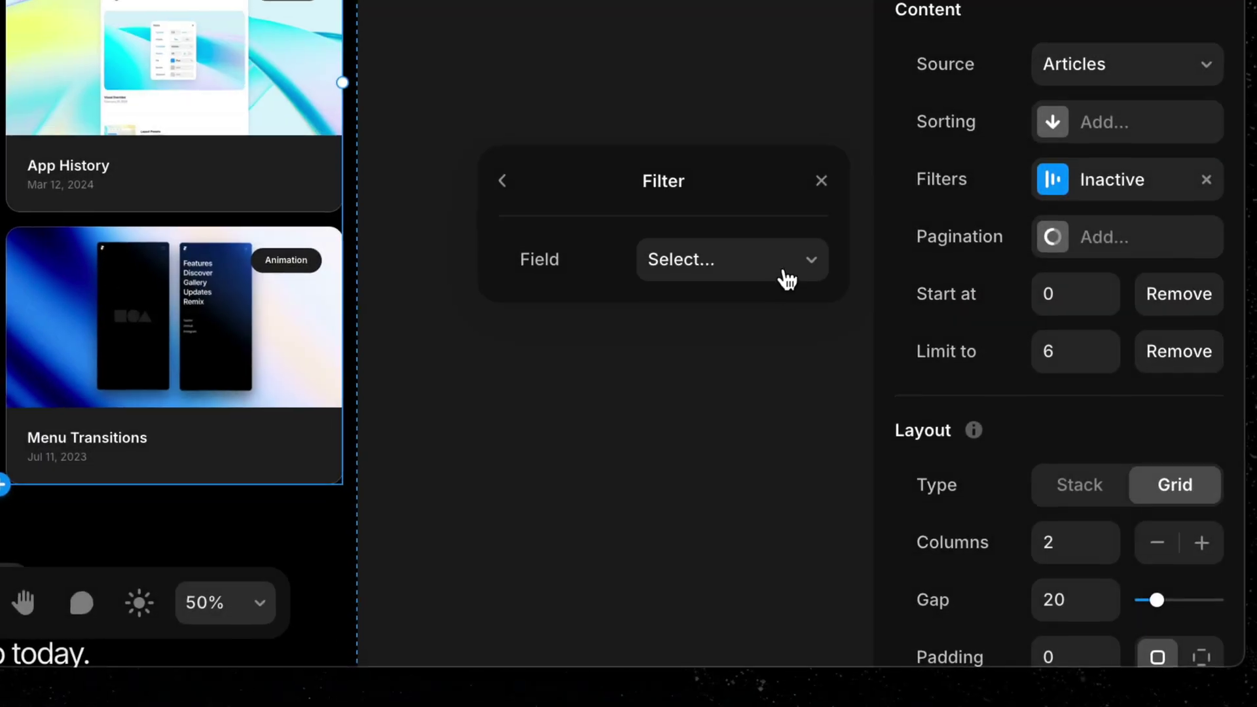
{"action": "left_click", "coordinate": [786, 275]}
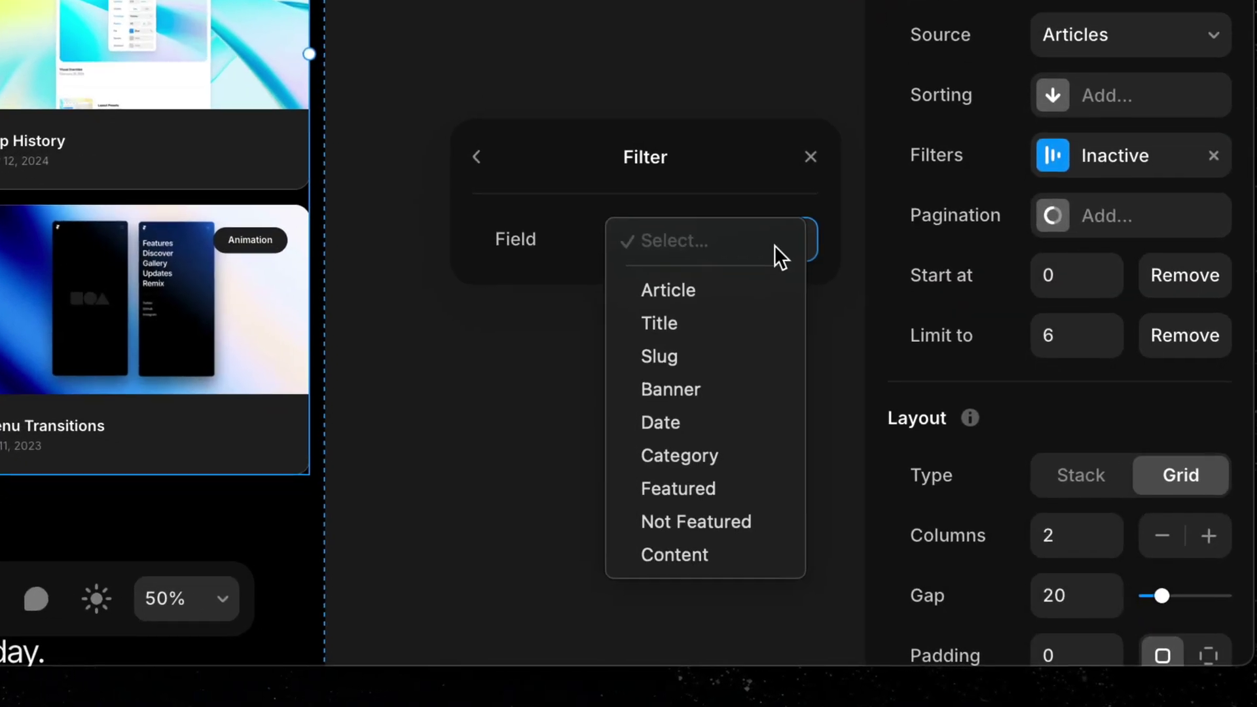
{"action": "left_click", "coordinate": [752, 304]}
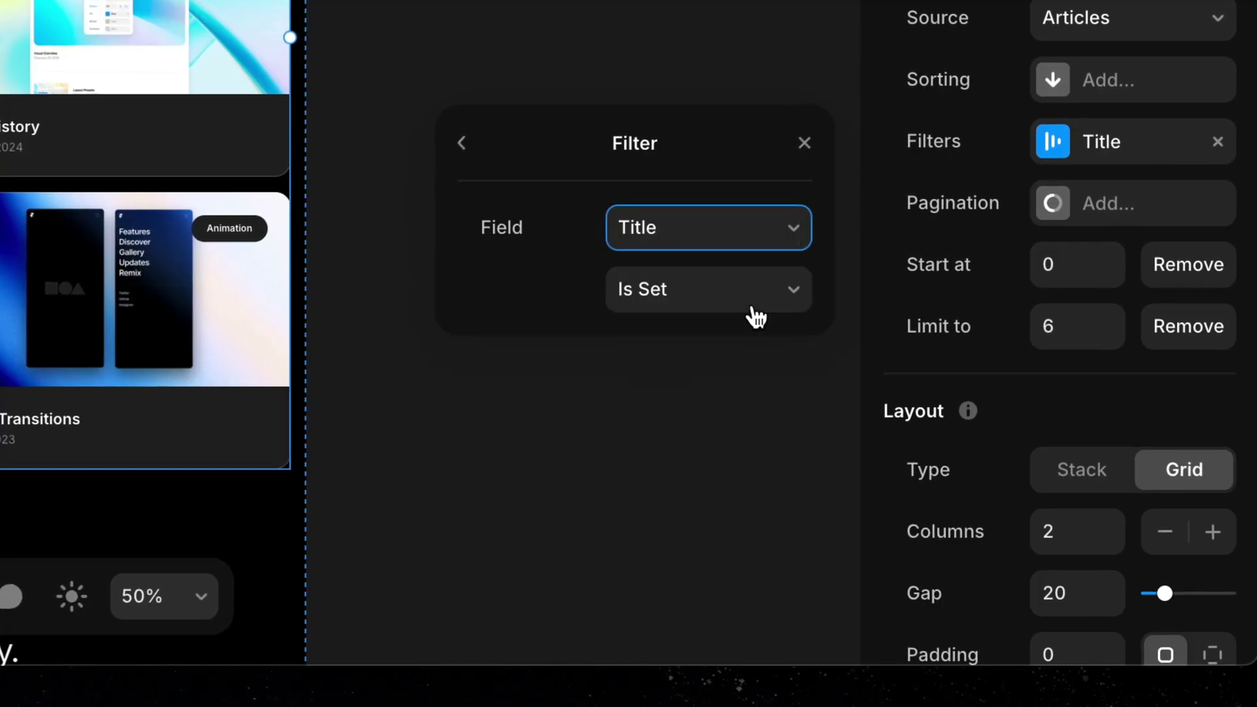
{"action": "left_click", "coordinate": [753, 298]}
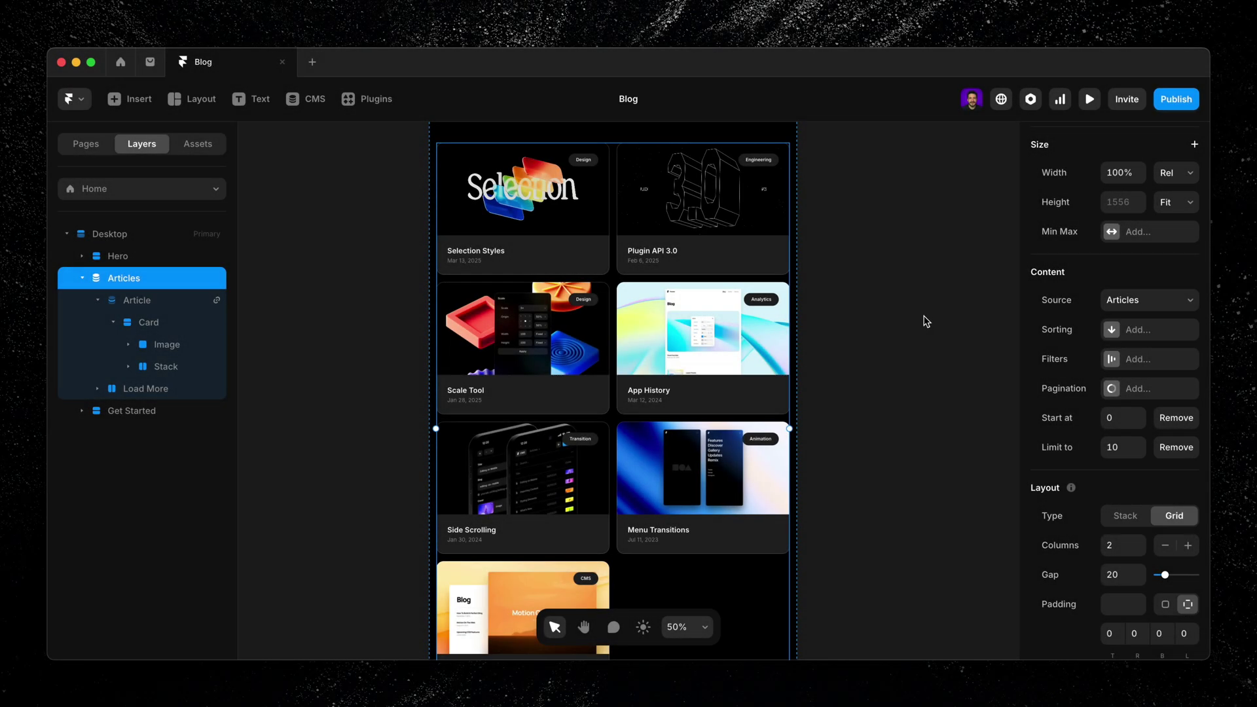
Step: Add Load More pagination and set the collection list limit to 6 articles
{"action": "left_click", "coordinate": [1131, 393]}
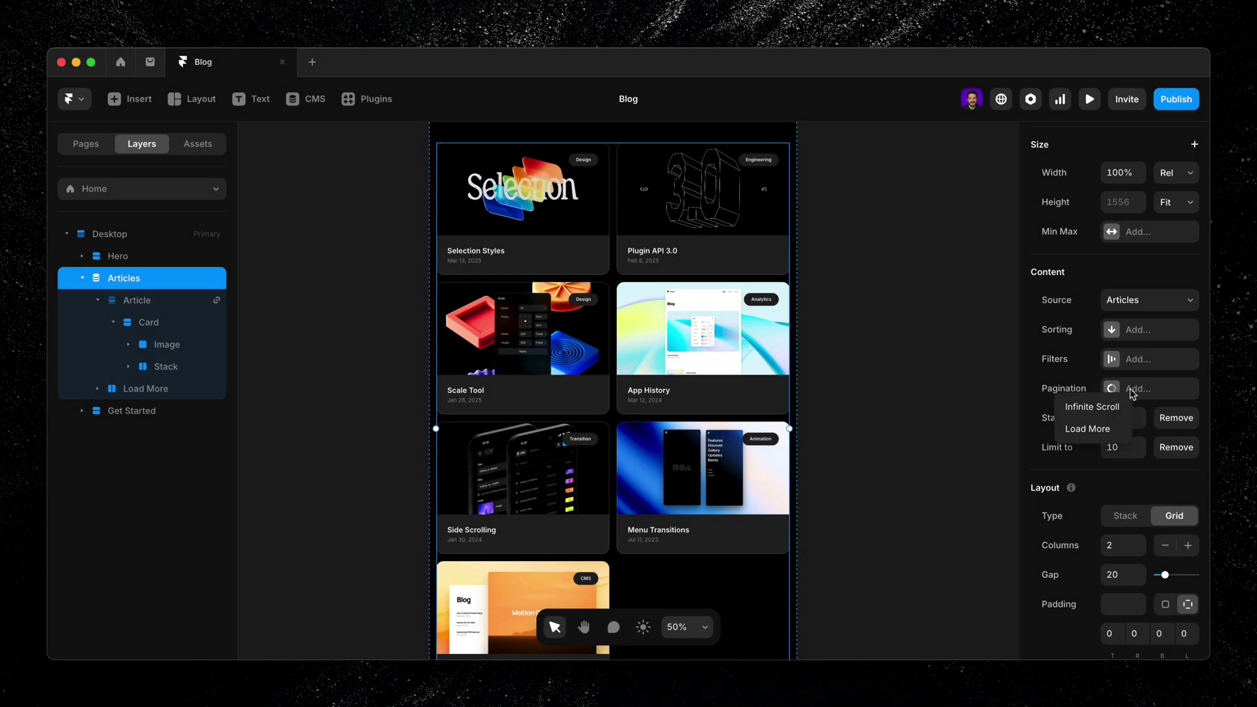
{"action": "left_click", "coordinate": [1108, 429]}
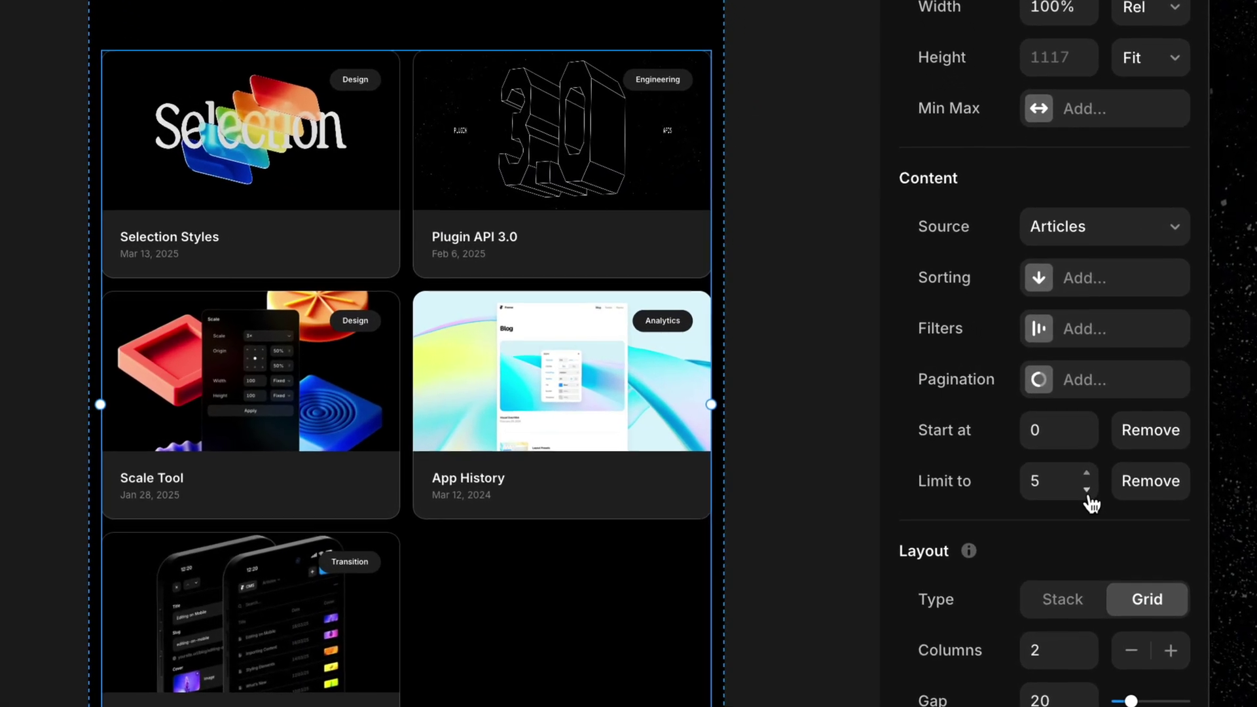
{"action": "left_click", "coordinate": [1087, 493]}
{"action": "left_click", "coordinate": [1087, 493]}
{"action": "left_click", "coordinate": [1087, 492]}
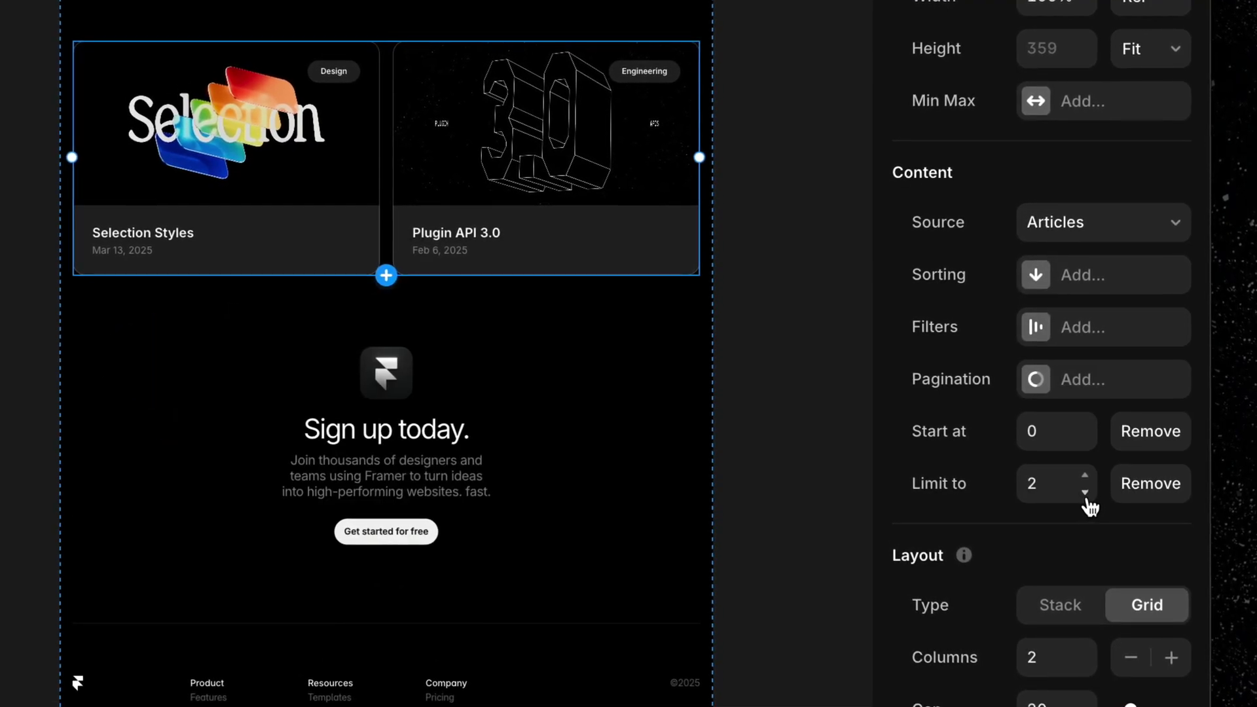
{"action": "left_click", "coordinate": [1086, 476]}
{"action": "left_click", "coordinate": [1087, 476]}
{"action": "left_click", "coordinate": [1086, 476]}
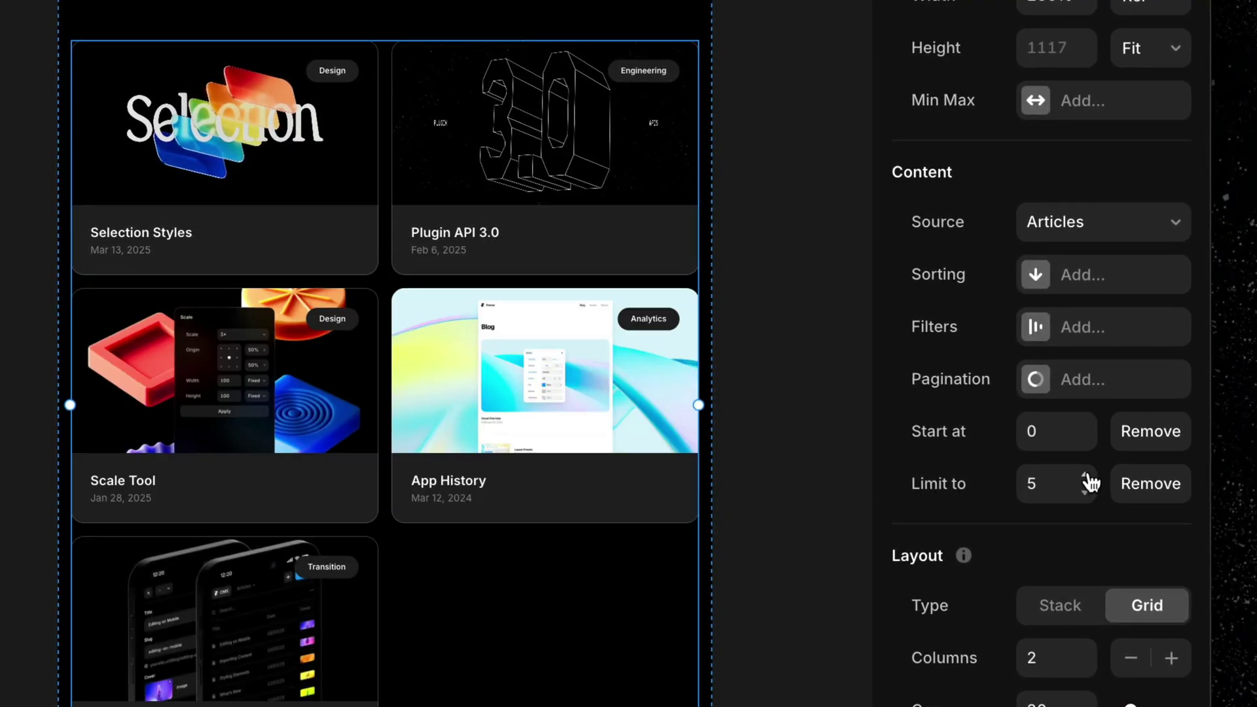
{"action": "left_click", "coordinate": [1086, 476]}
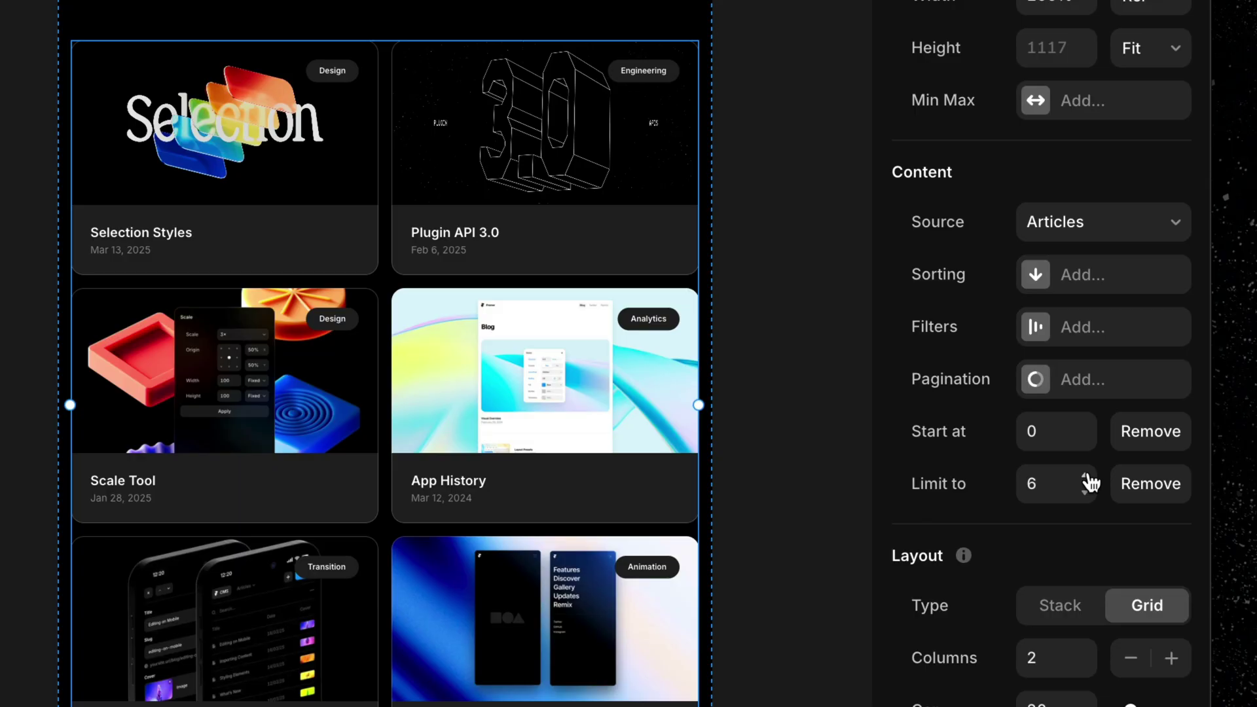
Step: Set the list's Start at value to 1 so the first article is skipped
{"action": "left_click", "coordinate": [1086, 426]}
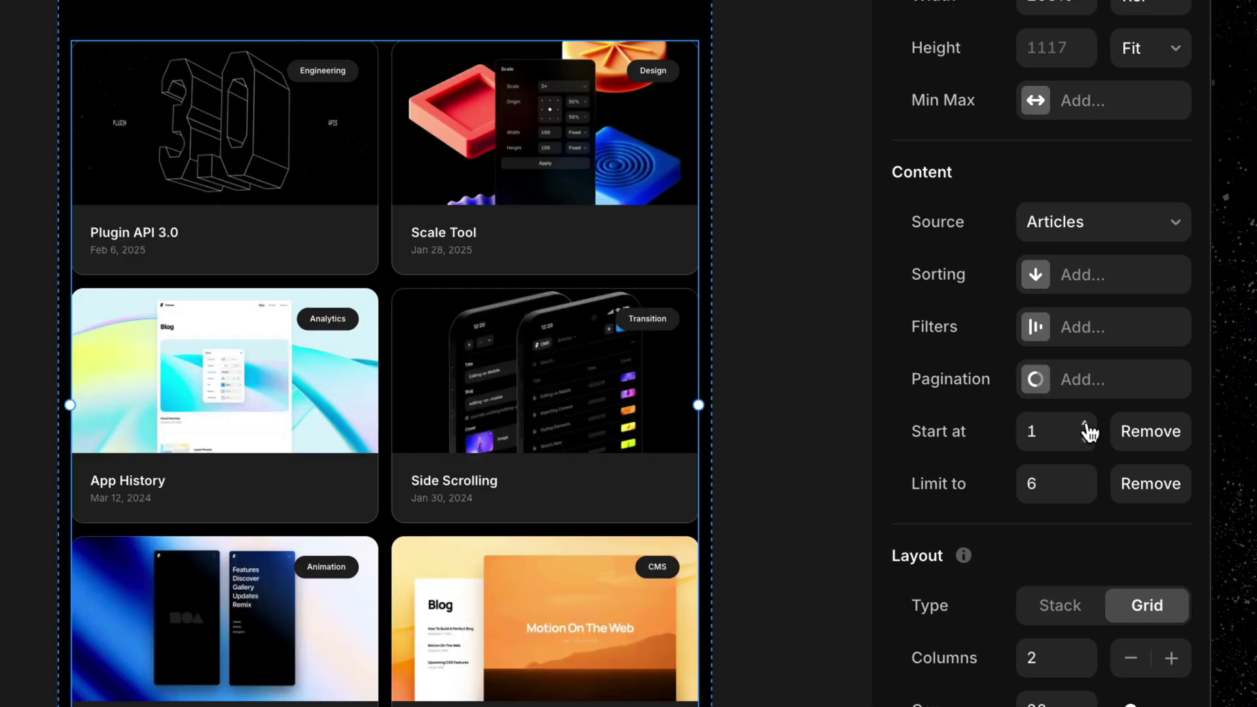
{"action": "left_click", "coordinate": [1086, 425]}
{"action": "left_click", "coordinate": [1086, 426]}
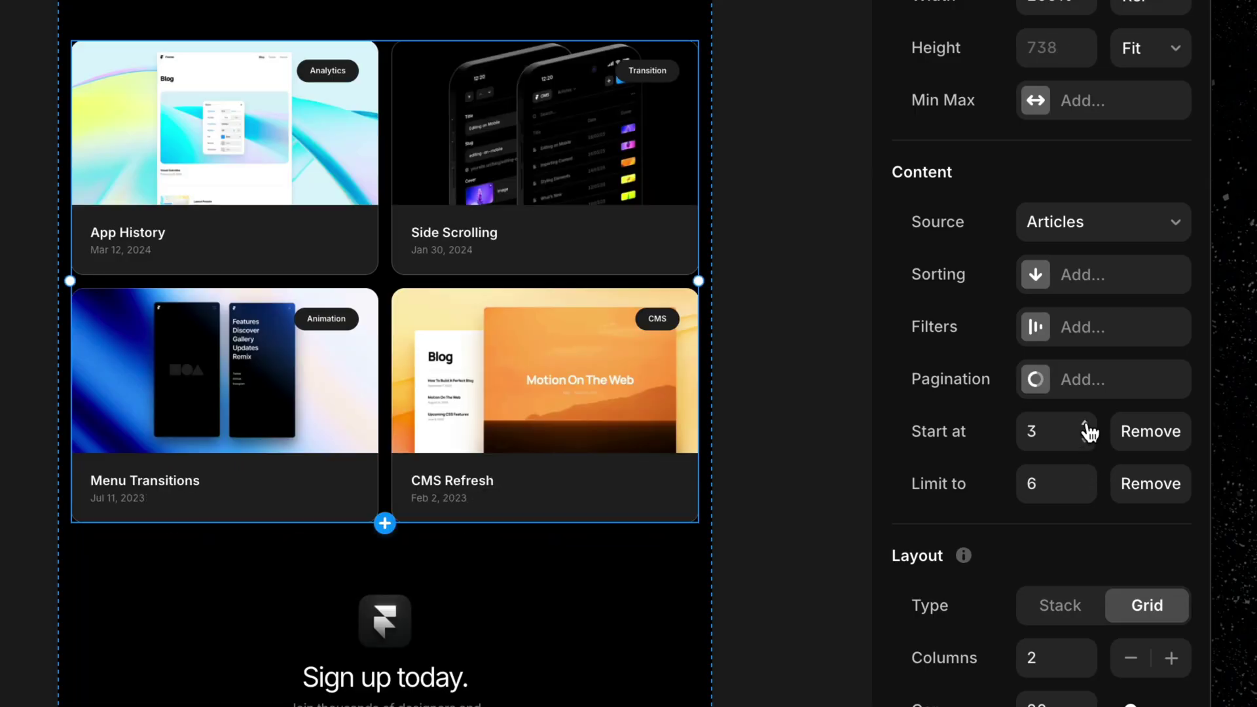
{"action": "left_click", "coordinate": [1085, 440]}
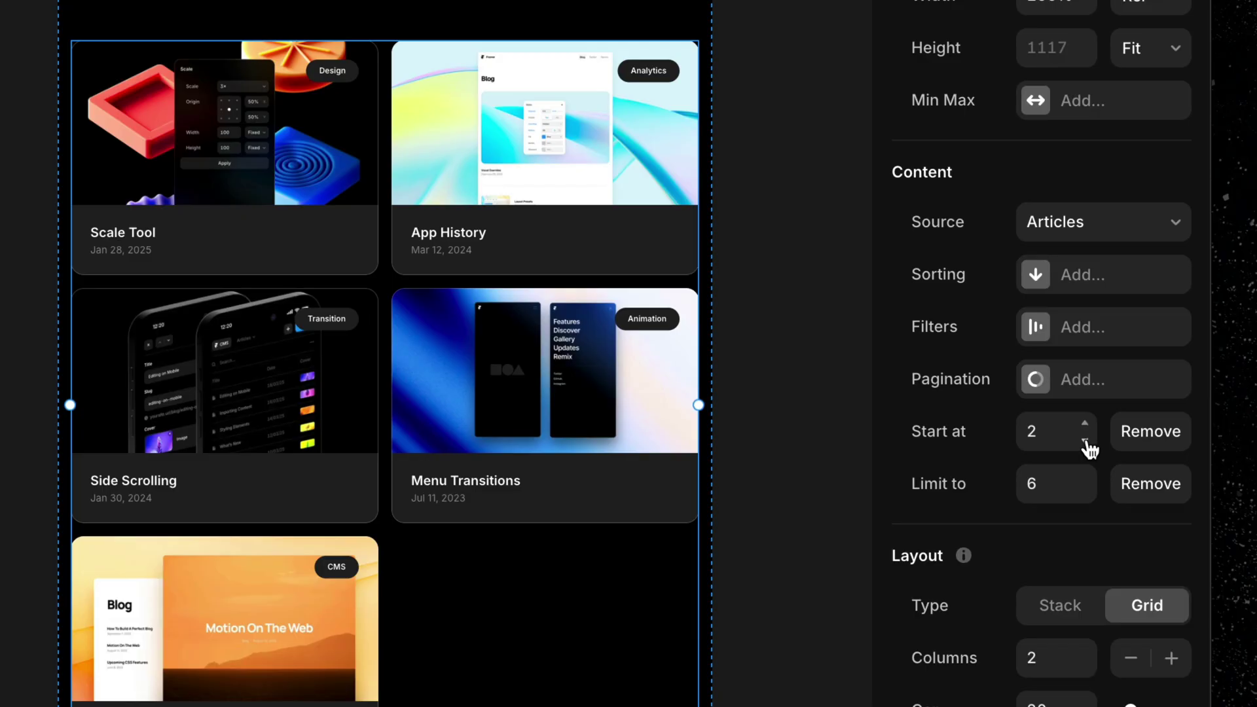
{"action": "left_click", "coordinate": [1085, 440]}
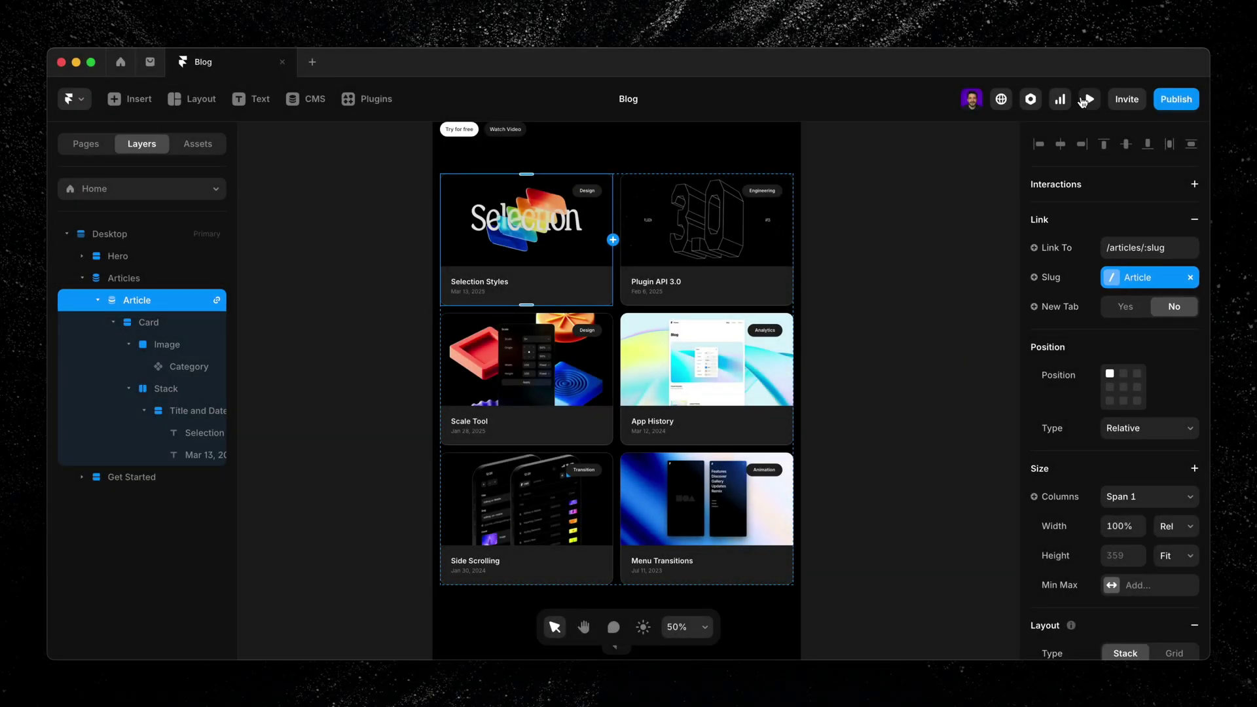
Step: Preview the home page and open the App History card's article detail page
{"action": "left_click", "coordinate": [1088, 99]}
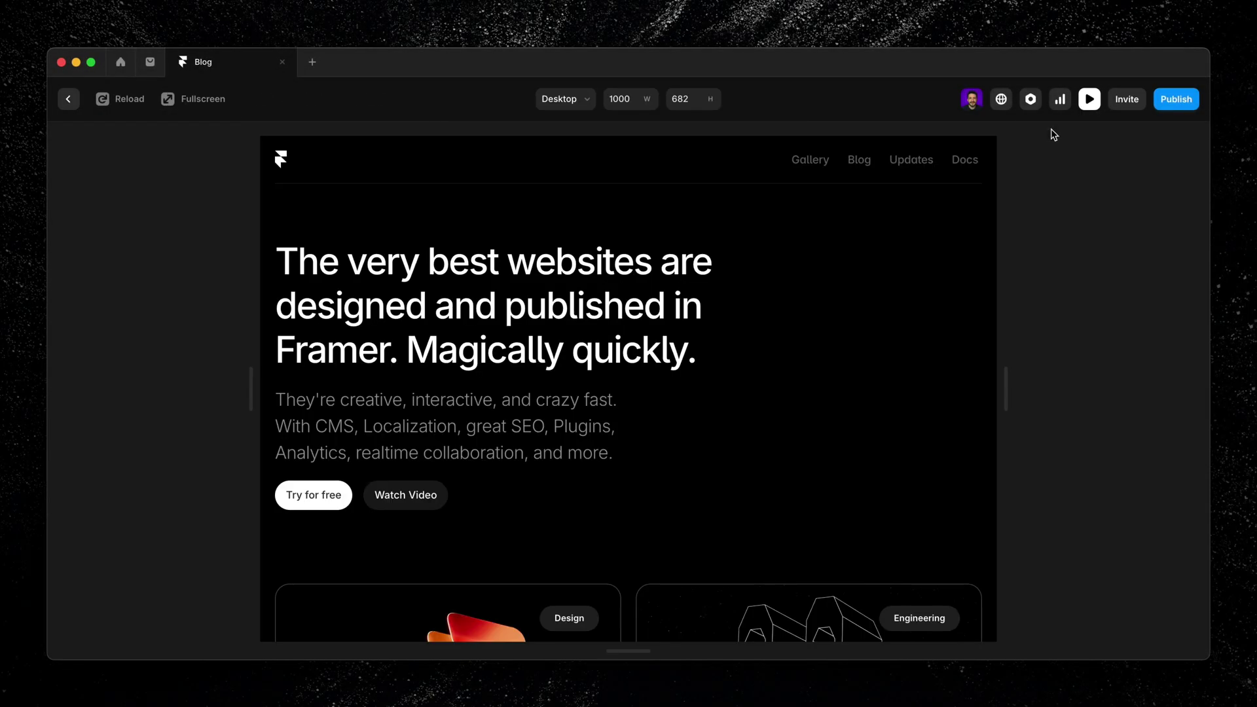
{"action": "scroll", "coordinate": [874, 412], "scroll_direction": "down", "scroll_amount": 10}
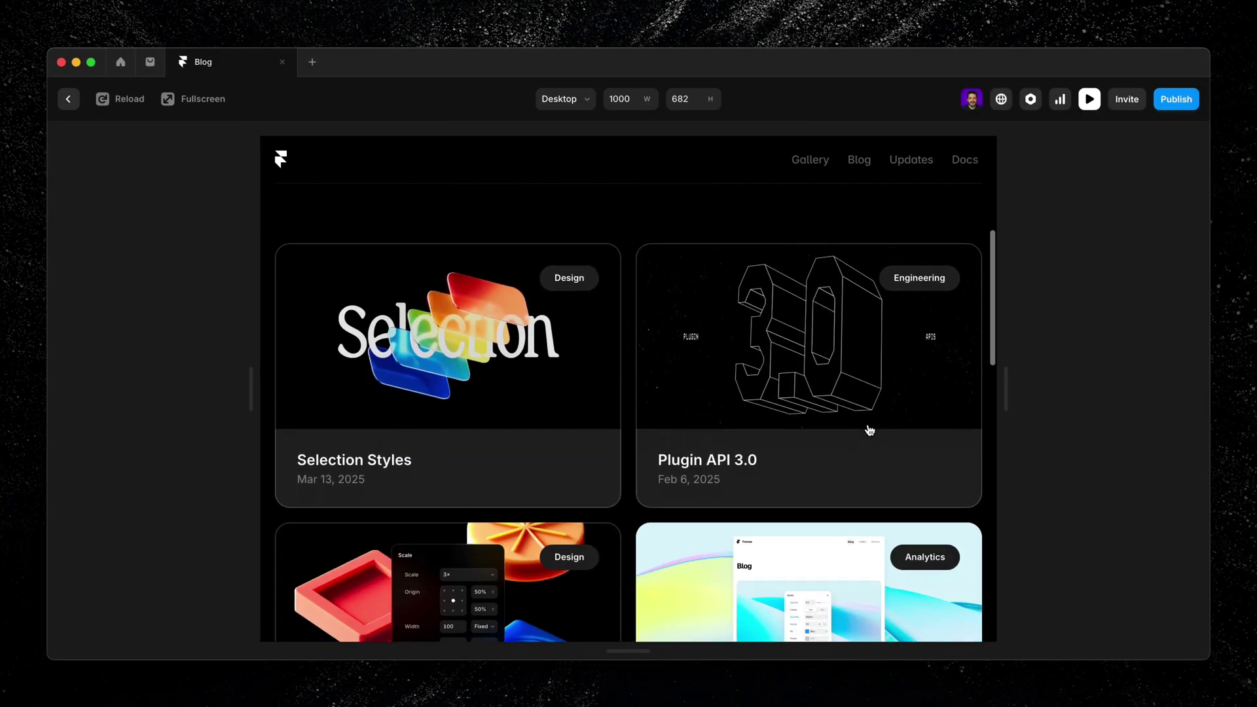
{"action": "left_click", "coordinate": [818, 468]}
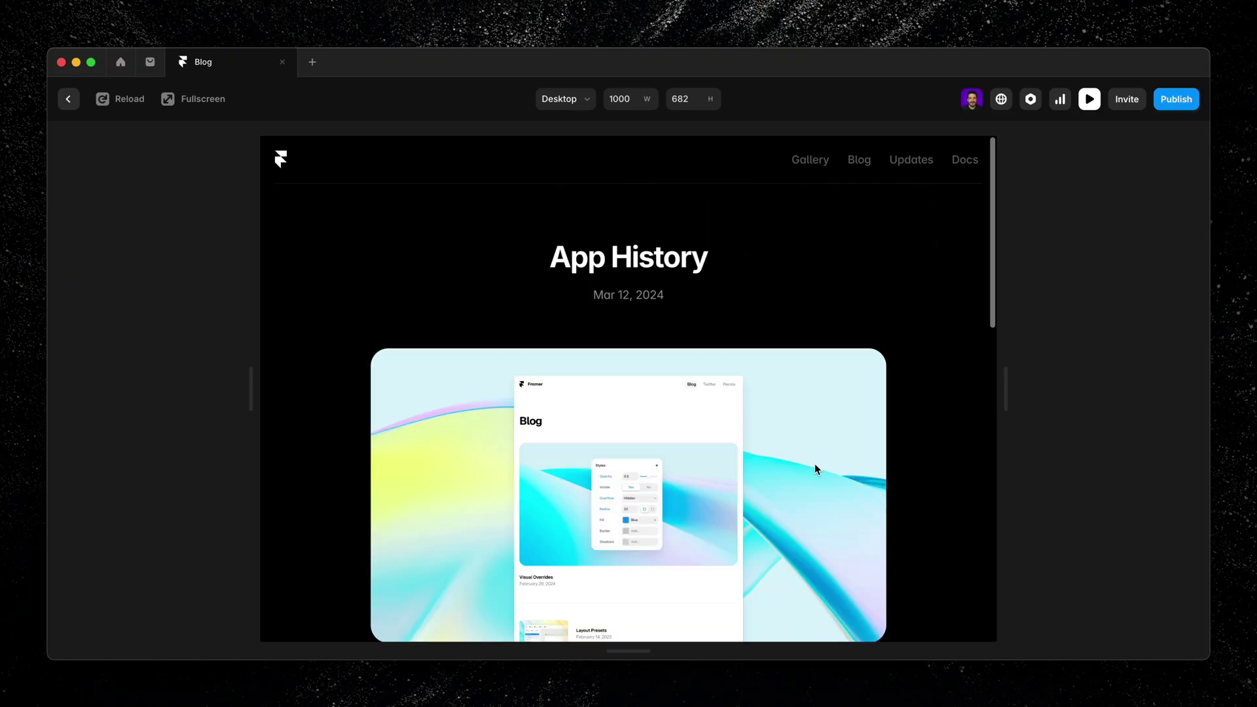
{"action": "scroll", "coordinate": [817, 469], "scroll_direction": "down", "scroll_amount": 5}
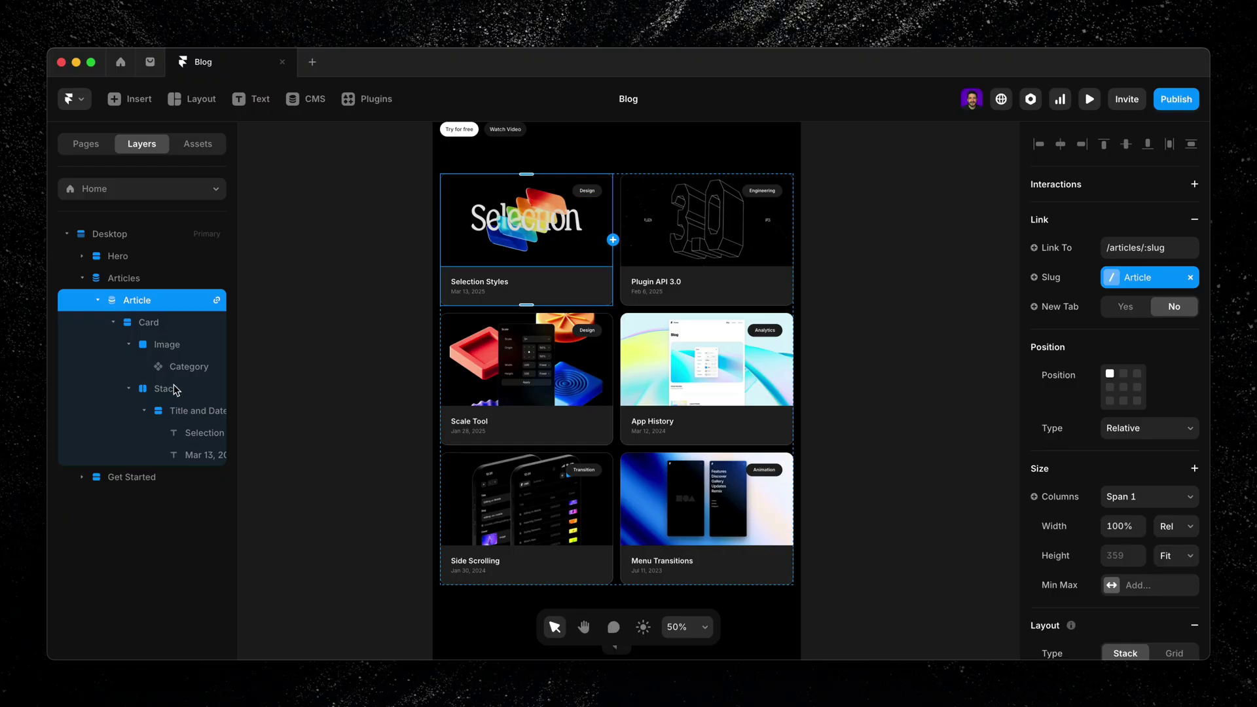
Step: Try linking the Title and Date block, then remove the /articles/:slug link from the Article card
{"action": "left_click", "coordinate": [182, 413]}
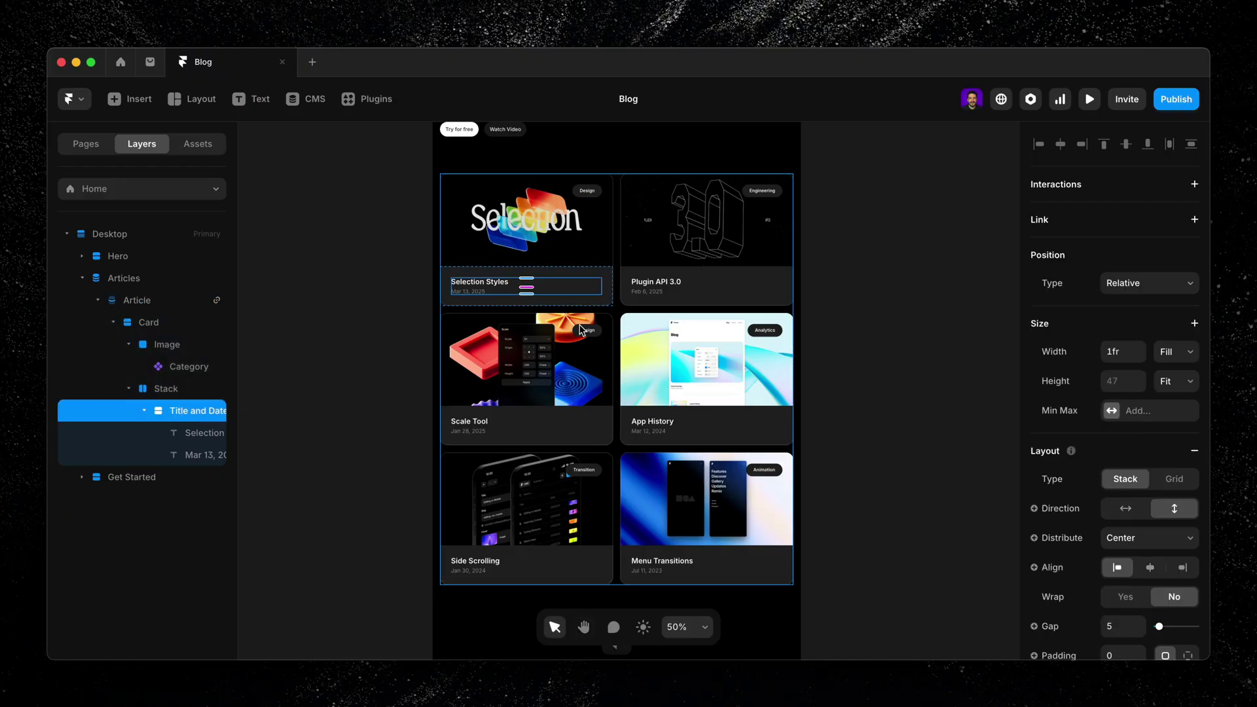
{"action": "left_click", "coordinate": [1195, 220]}
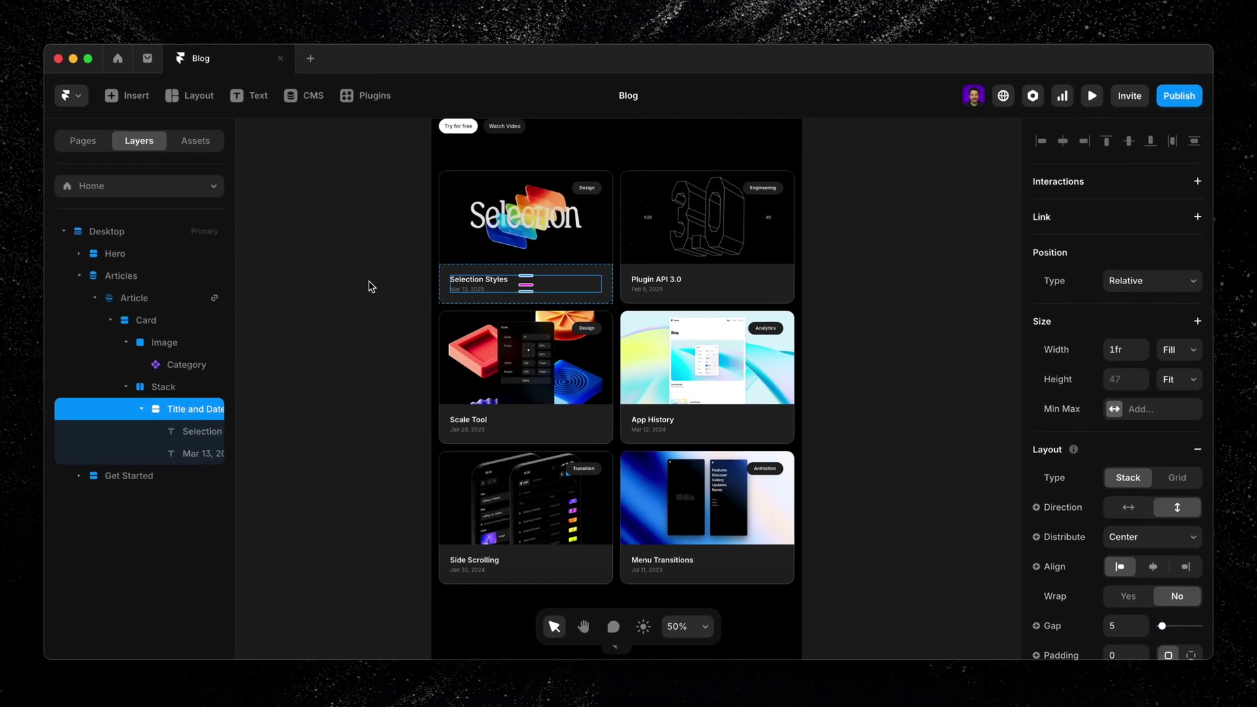
{"action": "left_click", "coordinate": [196, 300]}
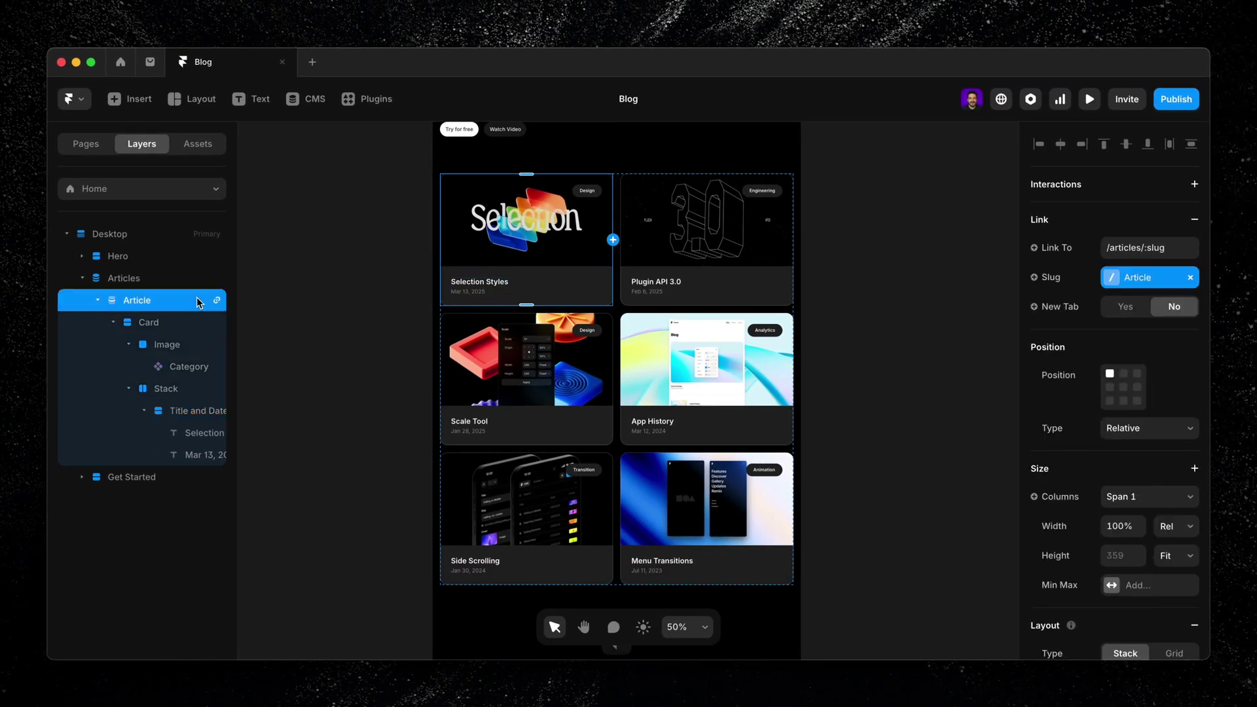
{"action": "left_click", "coordinate": [1196, 221]}
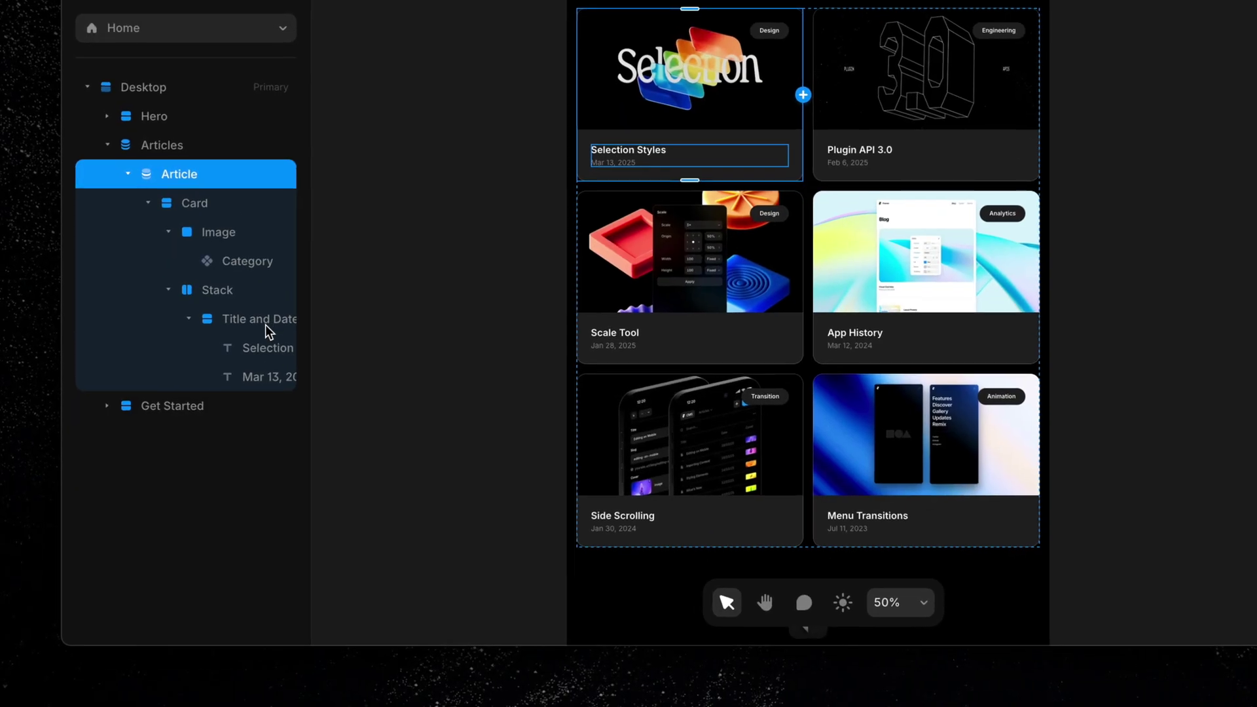
Step: Link the first card's Title and Date block to /articles/:slug and add a link to its image
{"action": "left_click", "coordinate": [265, 324]}
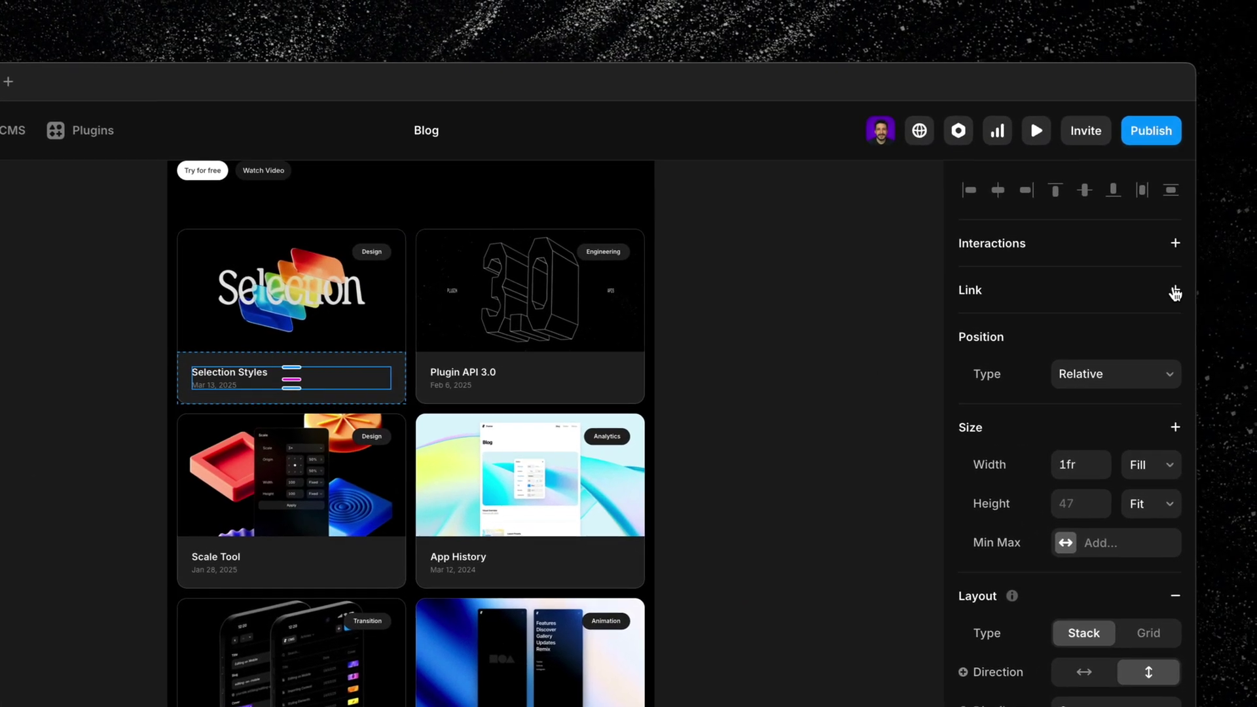
{"action": "left_click", "coordinate": [1174, 292]}
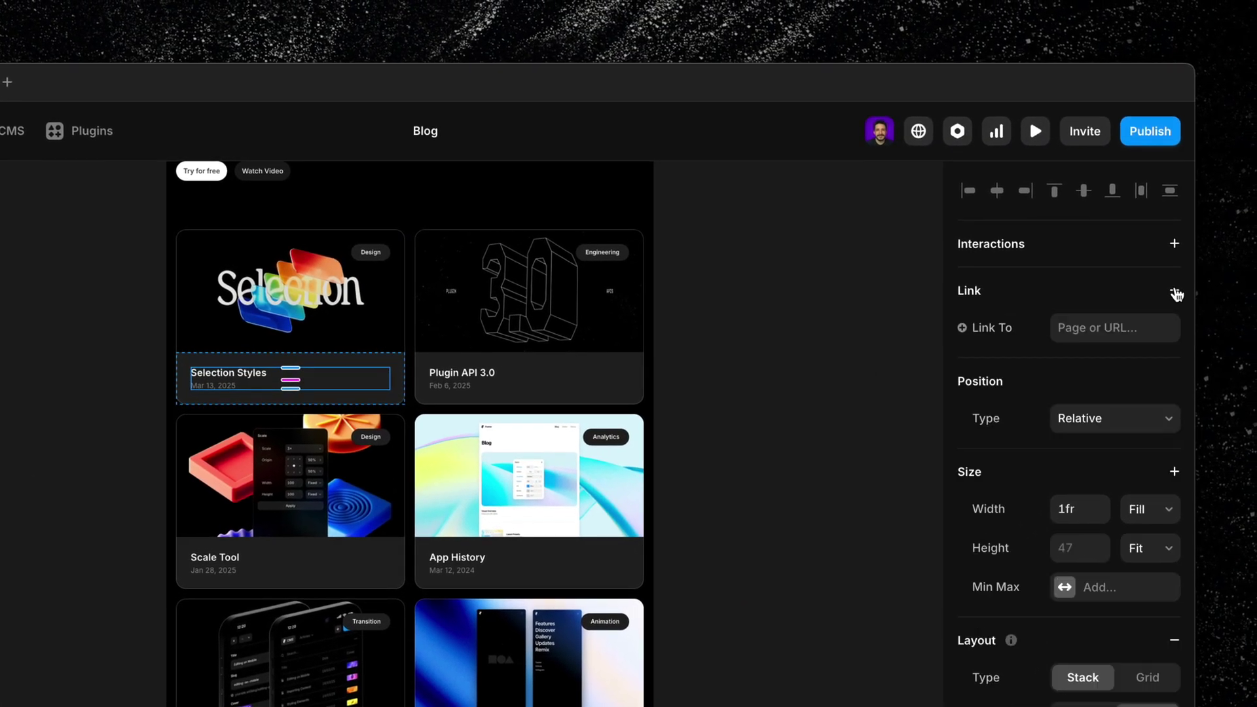
{"action": "left_click", "coordinate": [1113, 331]}
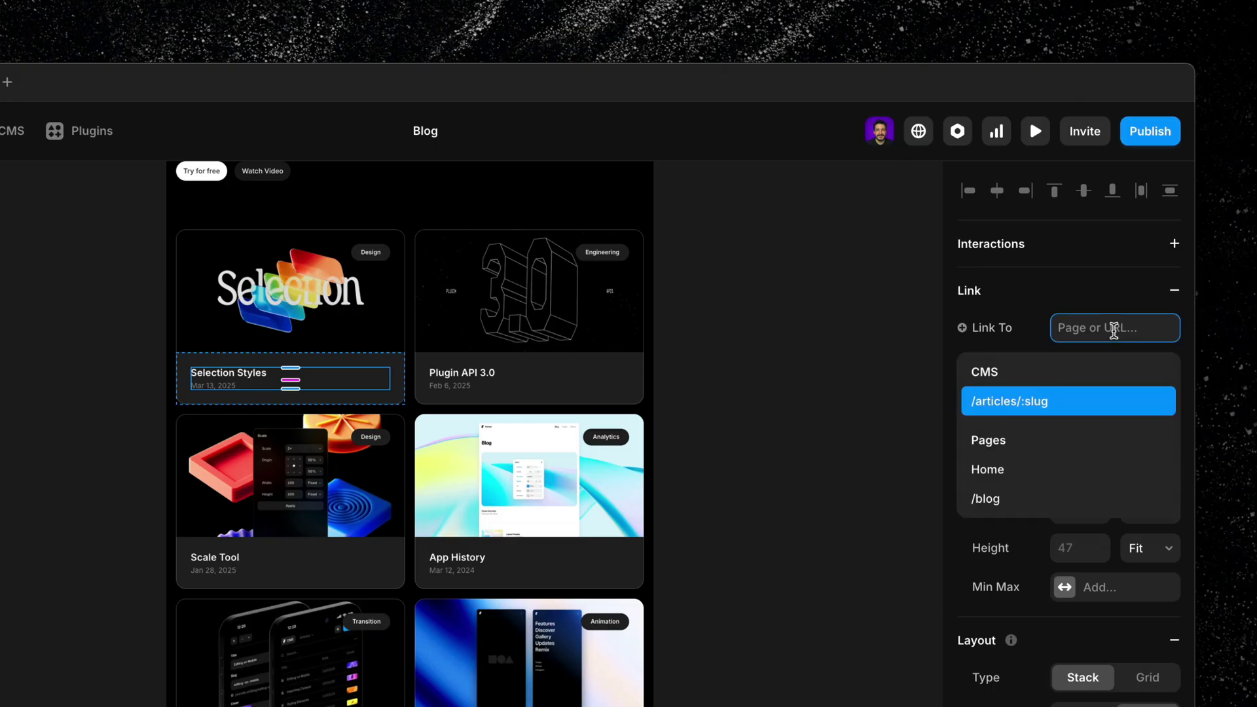
{"action": "left_click", "coordinate": [1058, 408]}
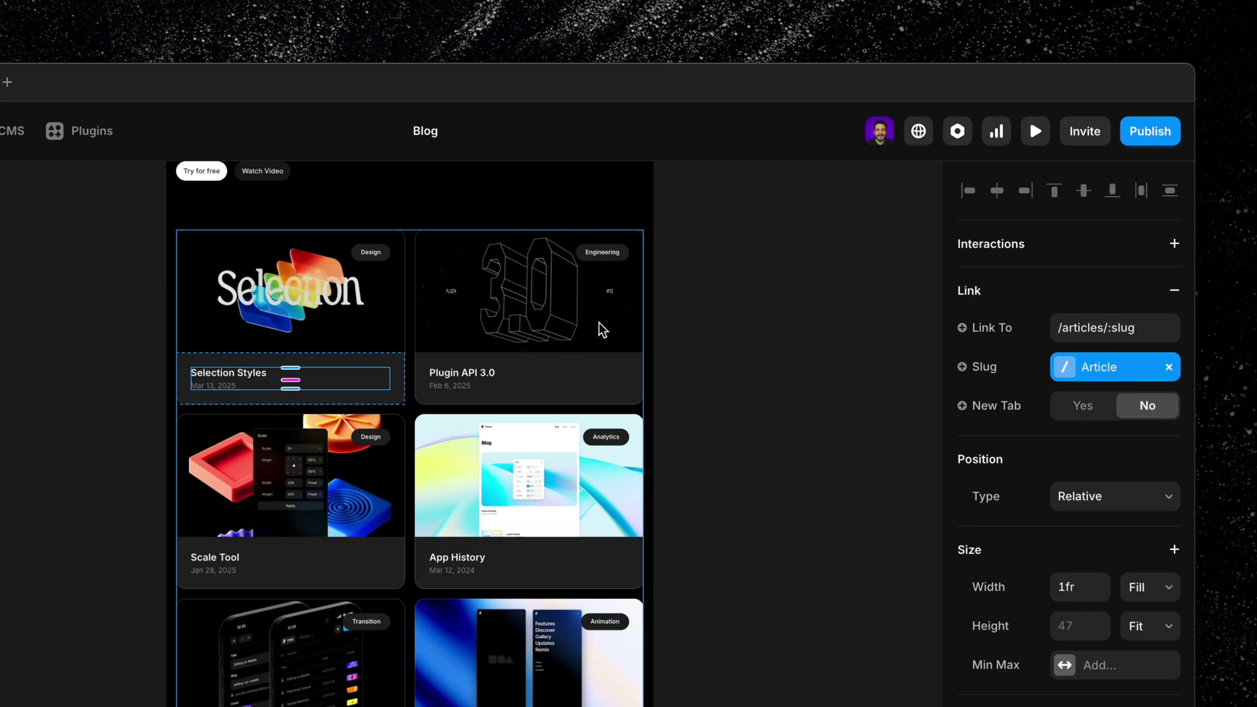
{"action": "left_click", "coordinate": [344, 313]}
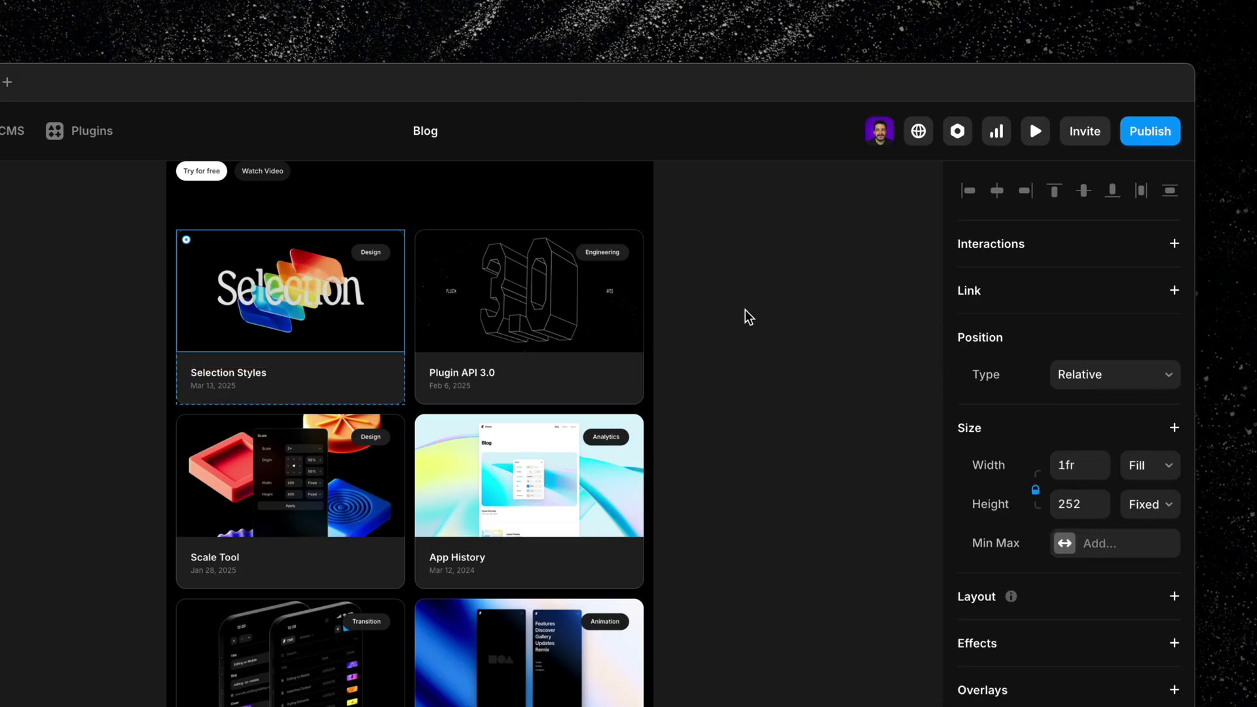
{"action": "left_click", "coordinate": [1174, 291]}
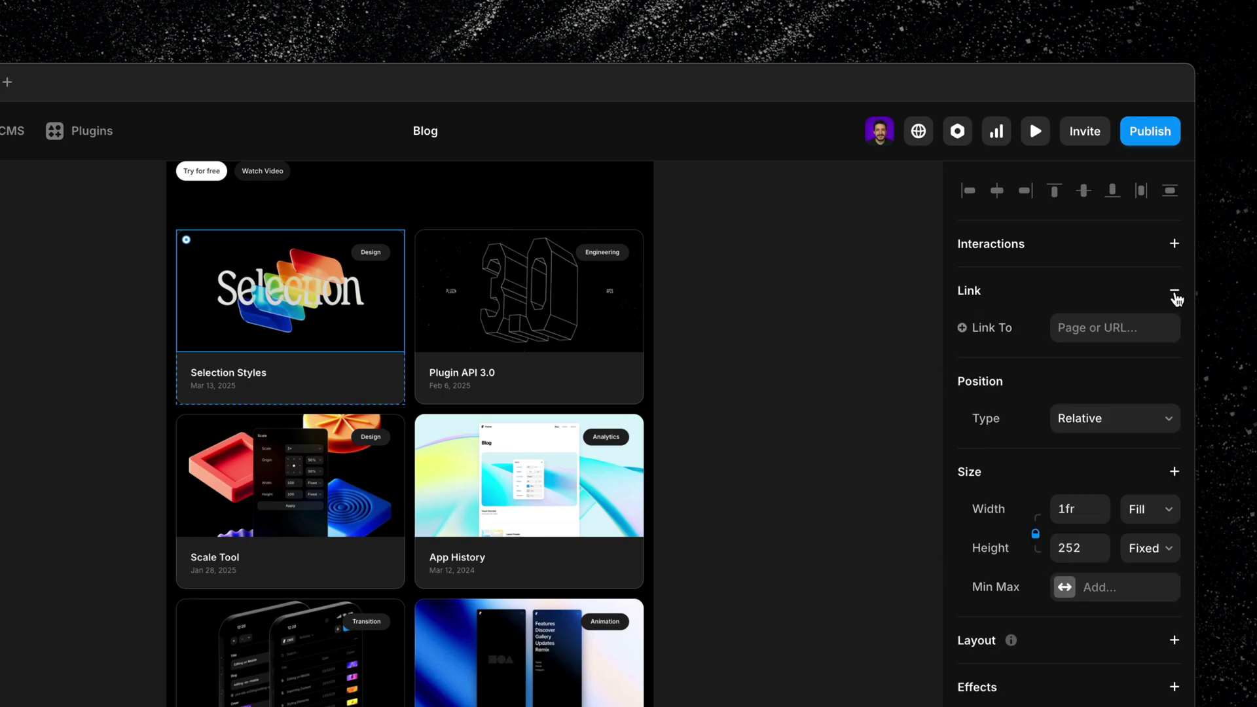
Step: Change the Selection Styles article's title to 'Selection Colors' in the CMS
{"action": "left_click", "coordinate": [1098, 329]}
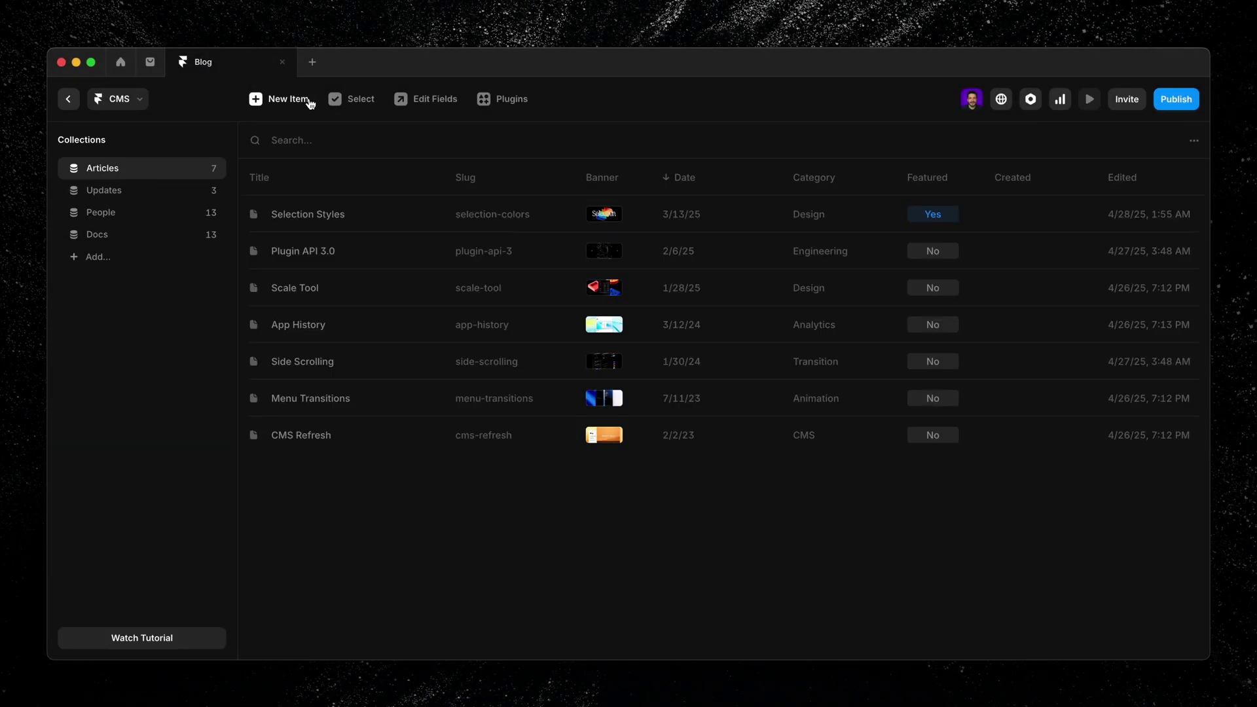
{"action": "left_click", "coordinate": [383, 227]}
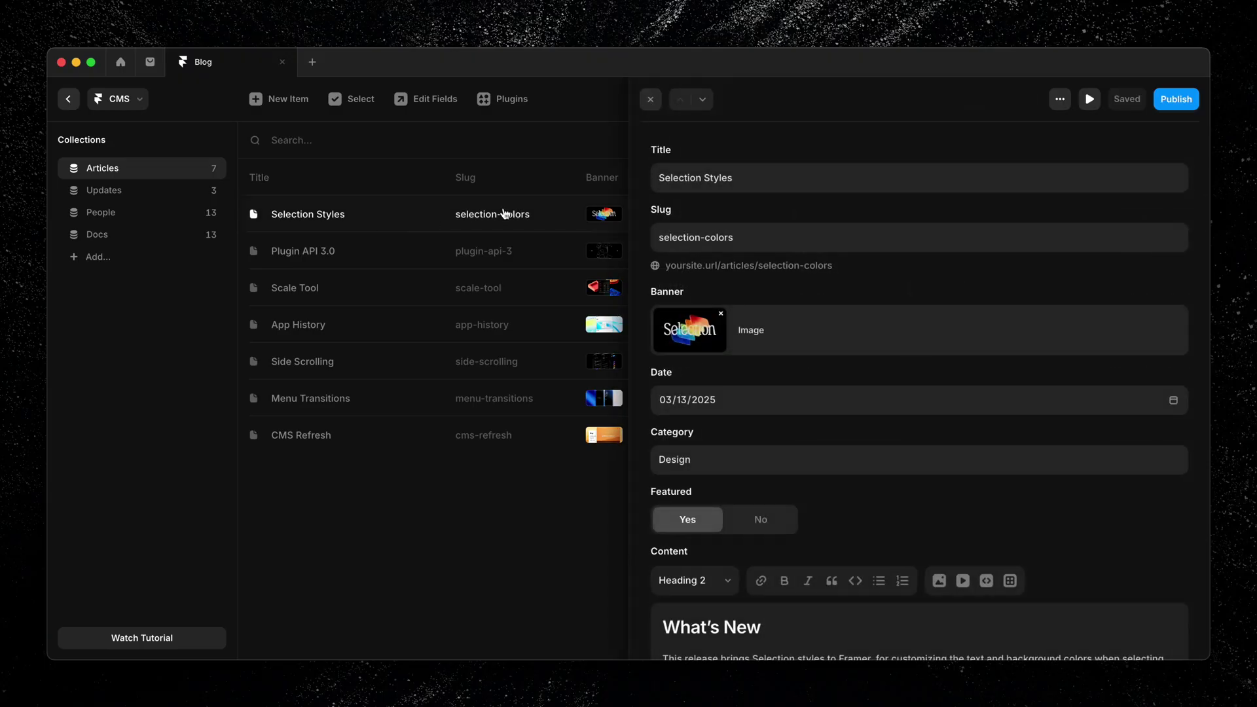
{"action": "triple_click", "coordinate": [740, 177]}
{"action": "type", "text": "Sel"}
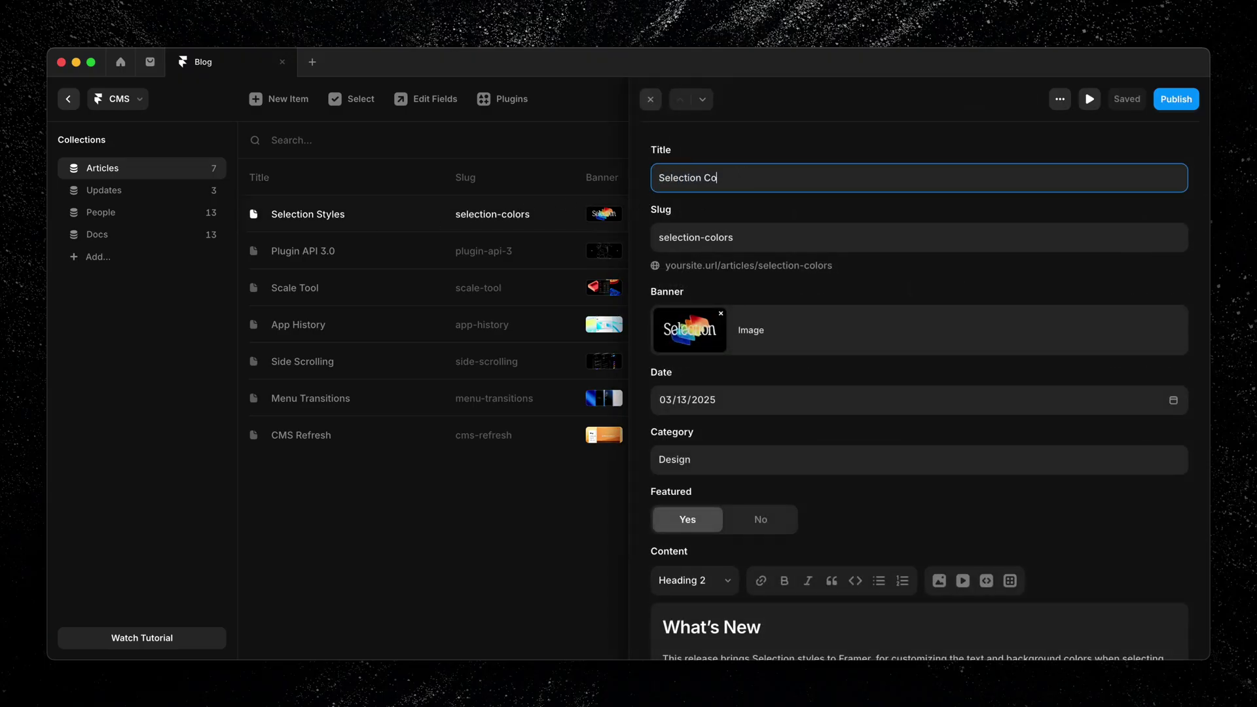
{"action": "left_click", "coordinate": [552, 140]}
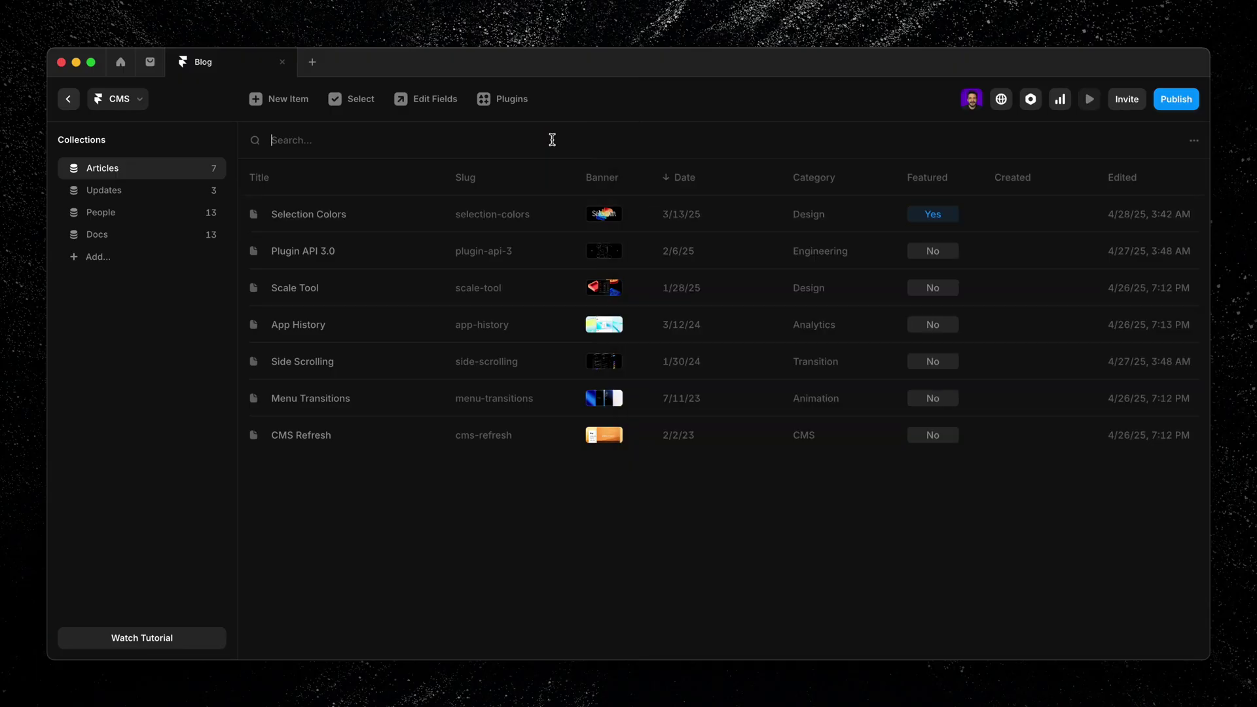
Step: Check the first card's title on the canvas, then open the article detail page showing Selection Colors
{"action": "left_click", "coordinate": [69, 99]}
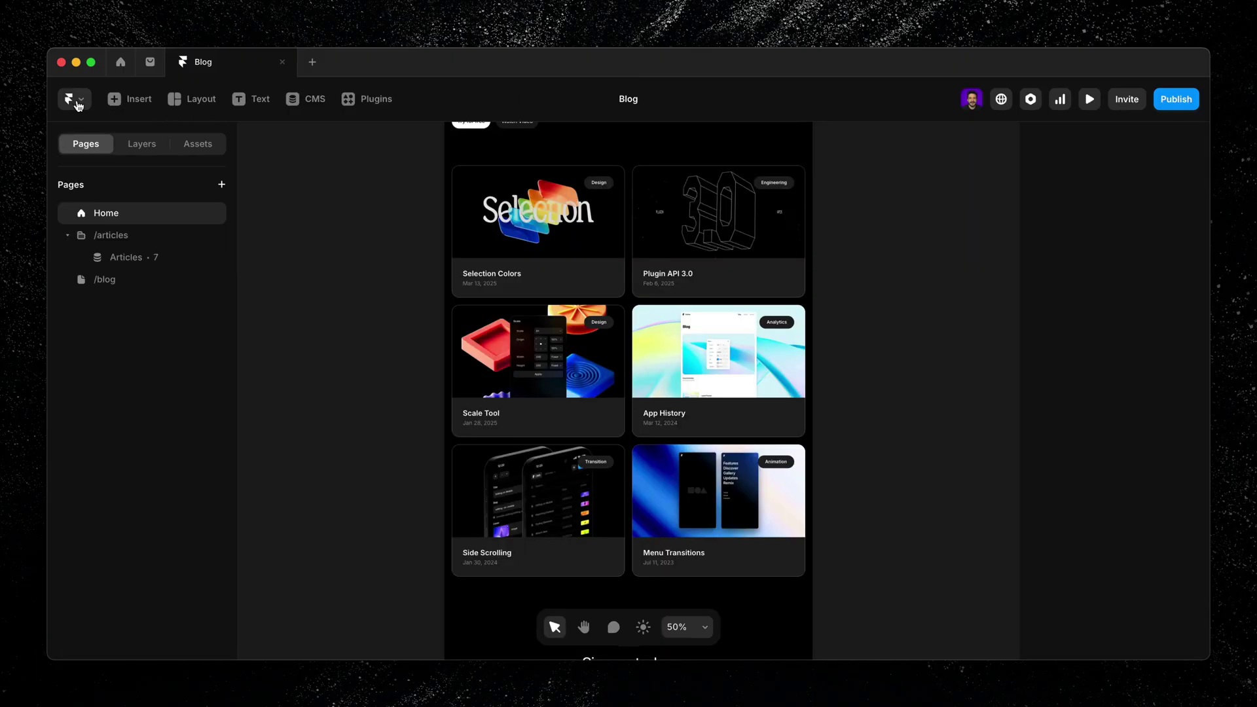
{"action": "left_click", "coordinate": [464, 275]}
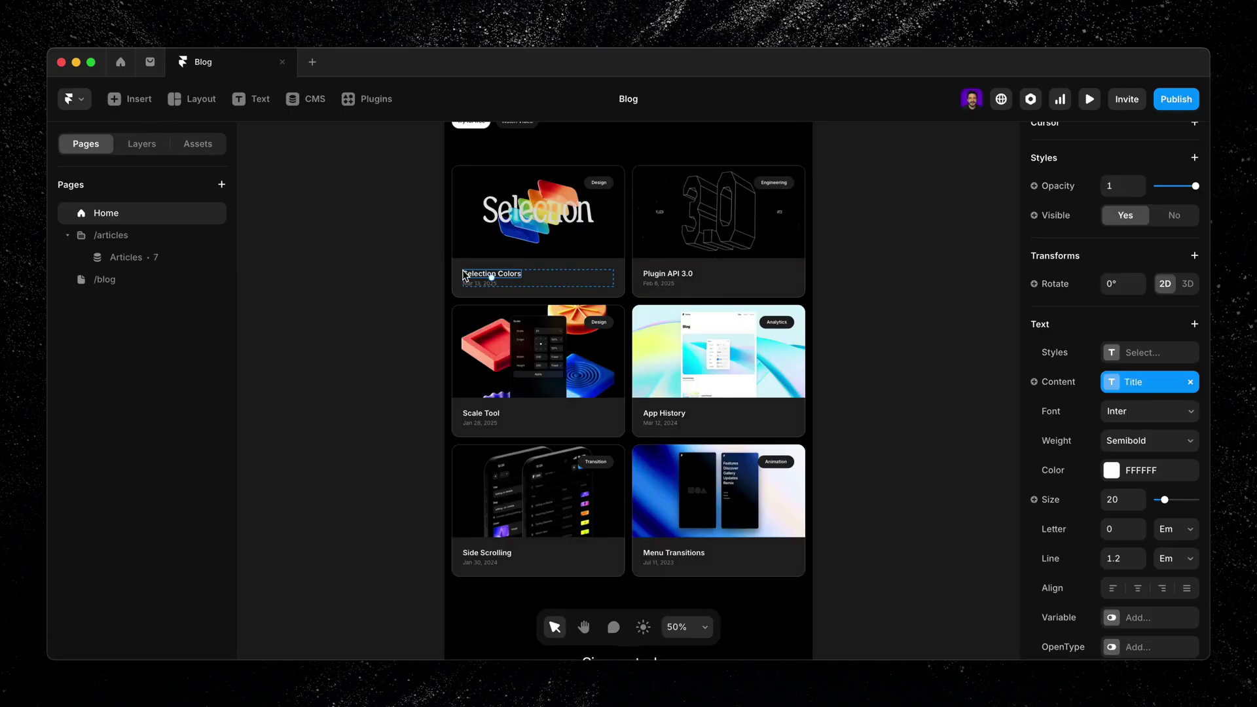
{"action": "left_click", "coordinate": [392, 277]}
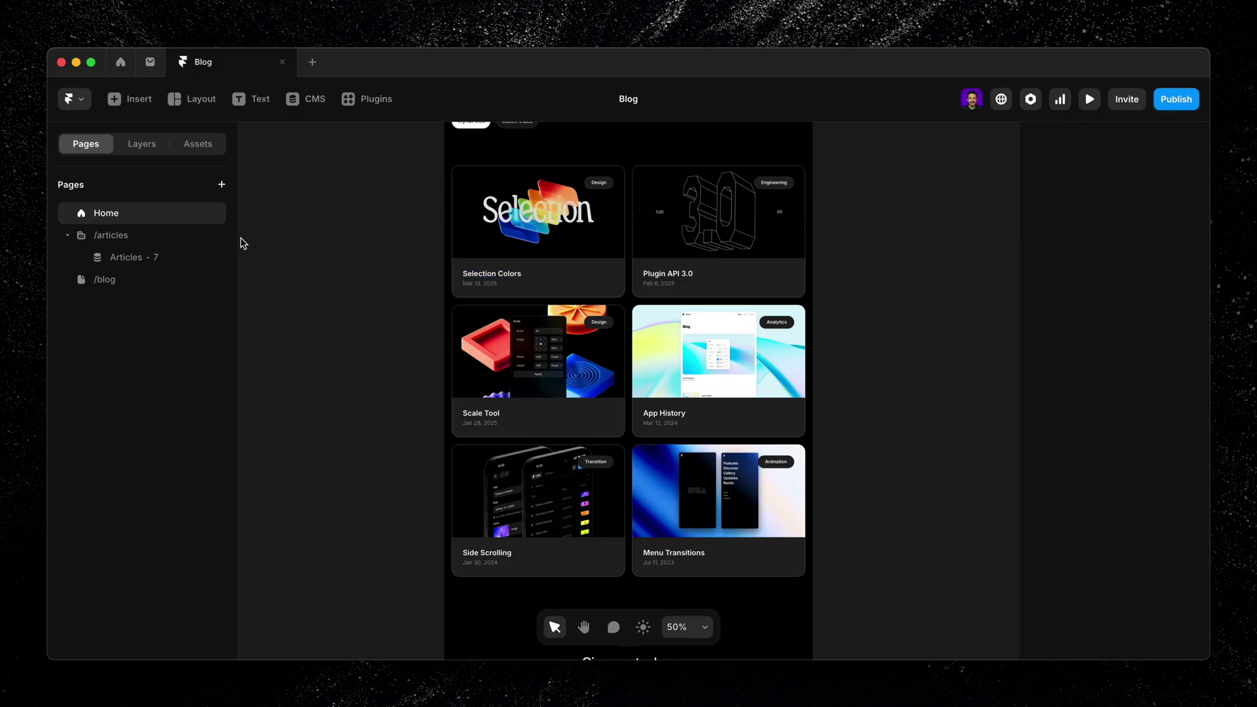
{"action": "left_click", "coordinate": [172, 259]}
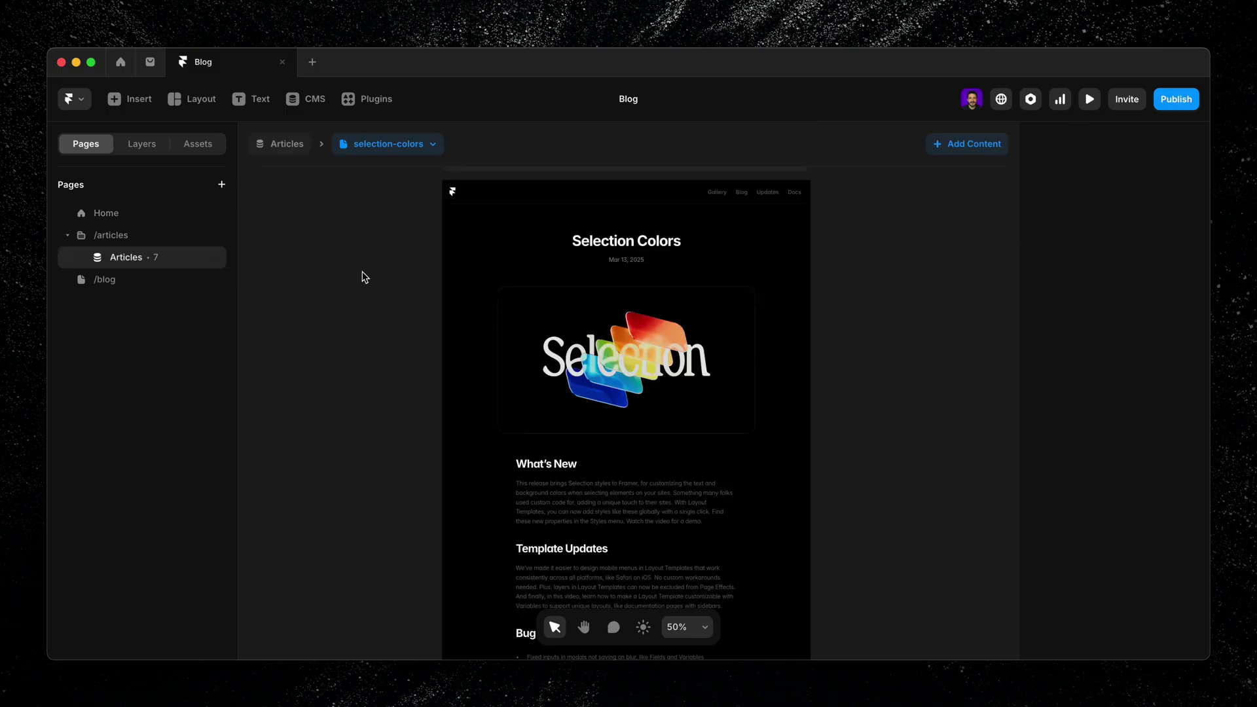
{"action": "left_click", "coordinate": [568, 248]}
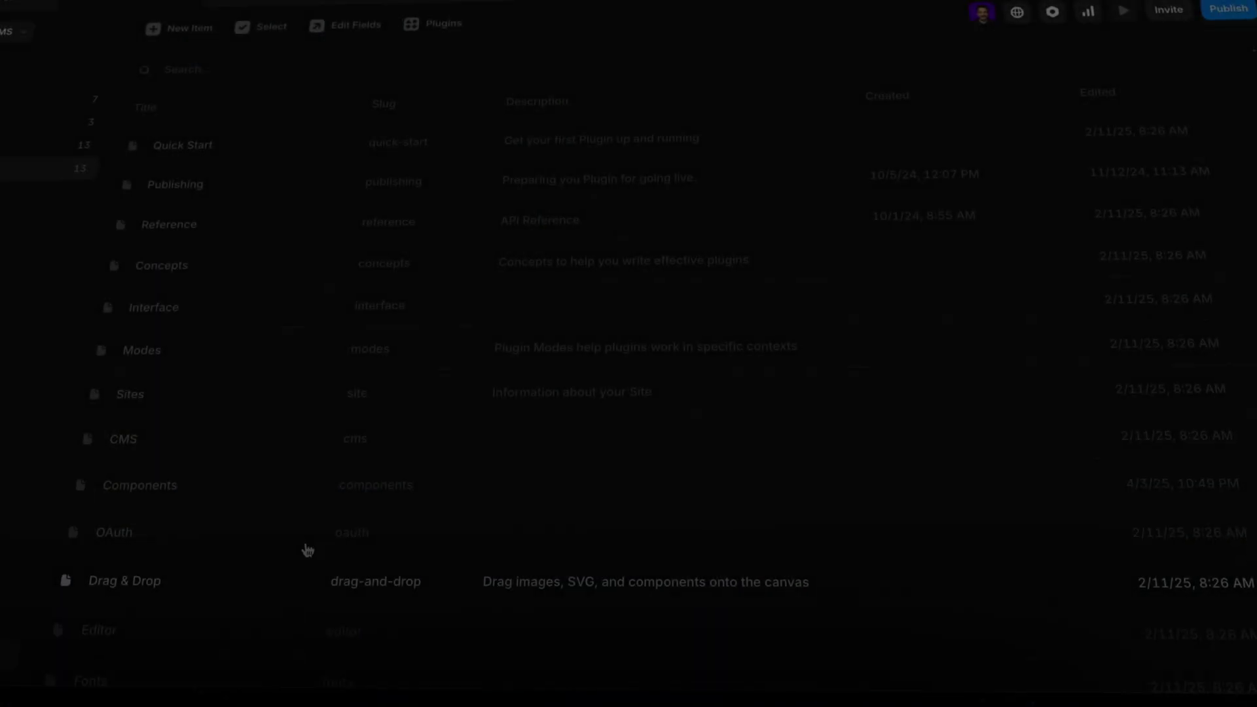
Step: Open the Components docs entry and enter 'Using Component' in its Description
{"action": "left_click", "coordinate": [294, 488]}
{"action": "left_click", "coordinate": [663, 260]}
{"action": "type", "text": "Using Component"}
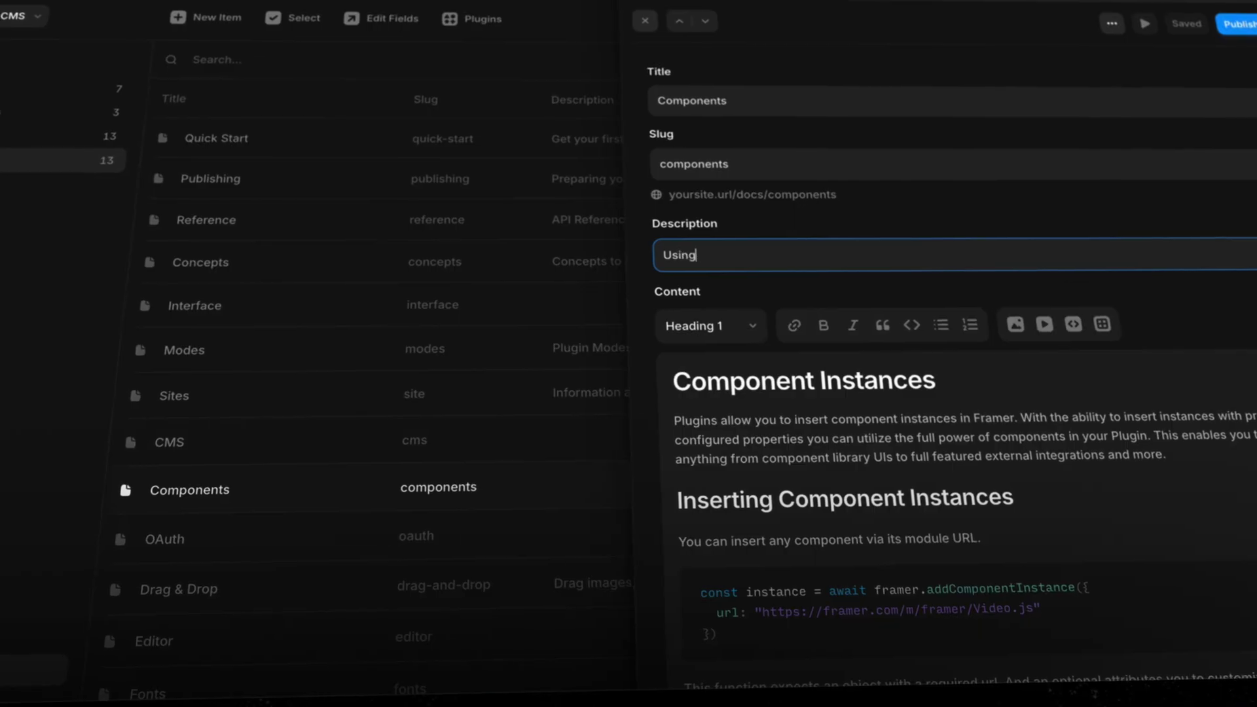